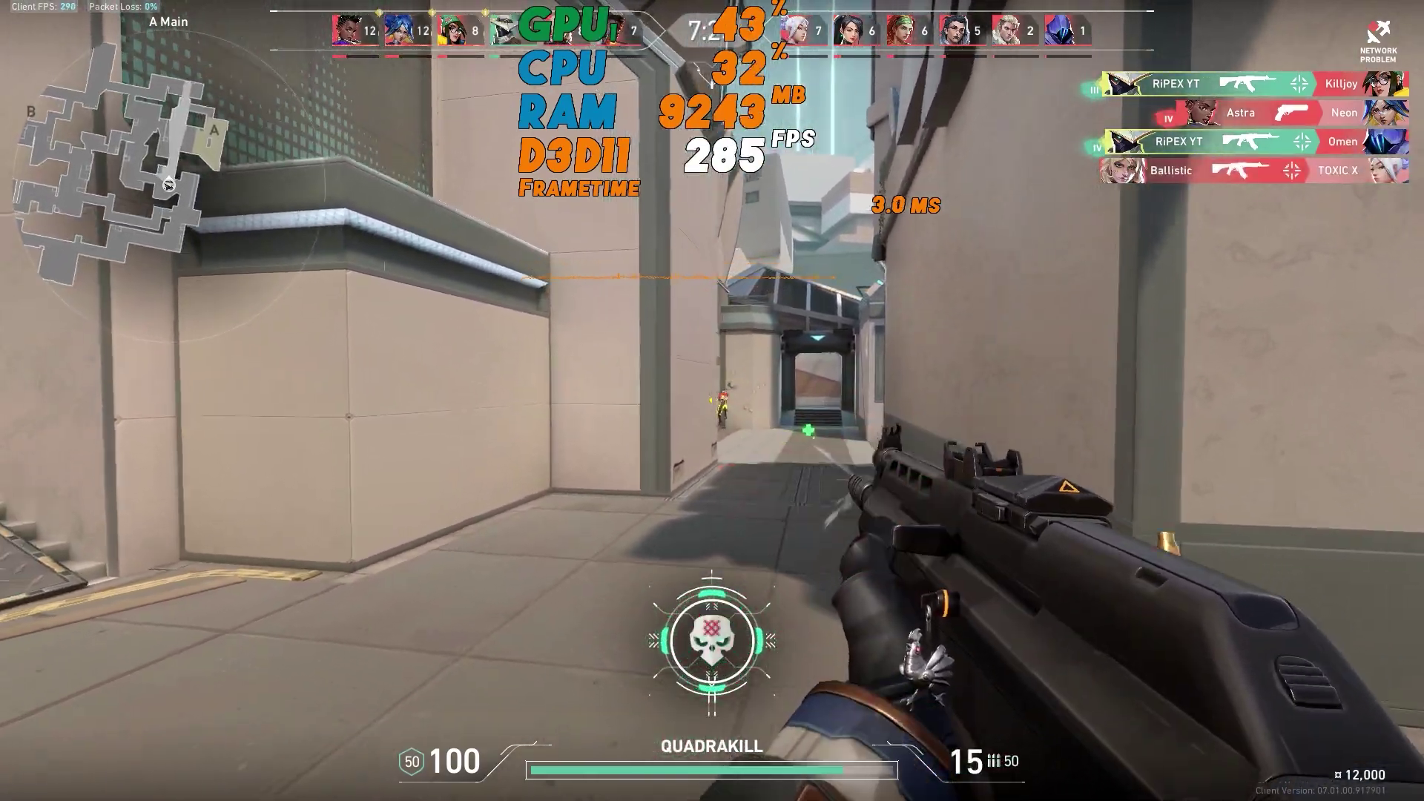
# Step: Fire the rifle in-game, then switch image settings to 'Use the advanced 3D image settings' and apply
pyautogui.click(808, 430)
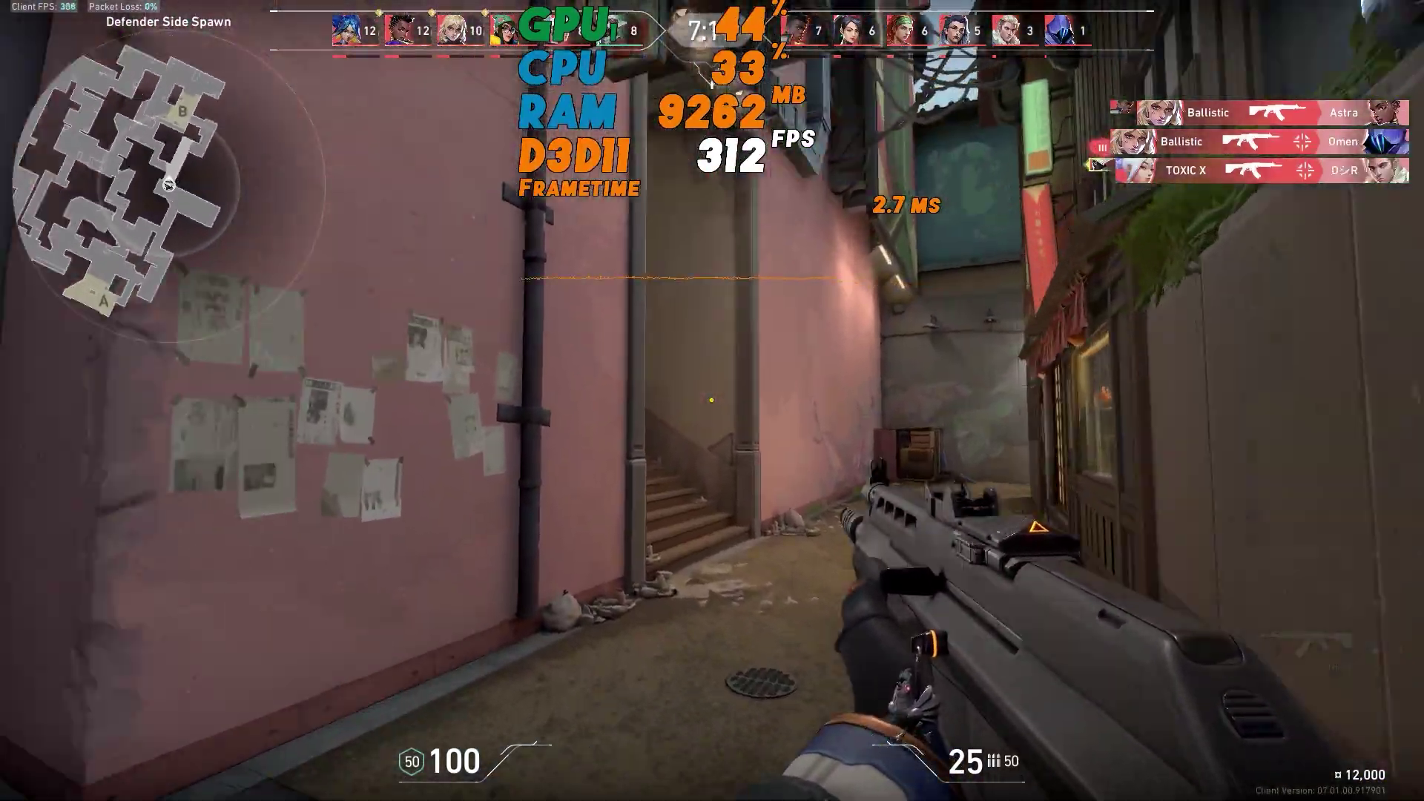
pyautogui.click(711, 400)
pyautogui.click(711, 400)
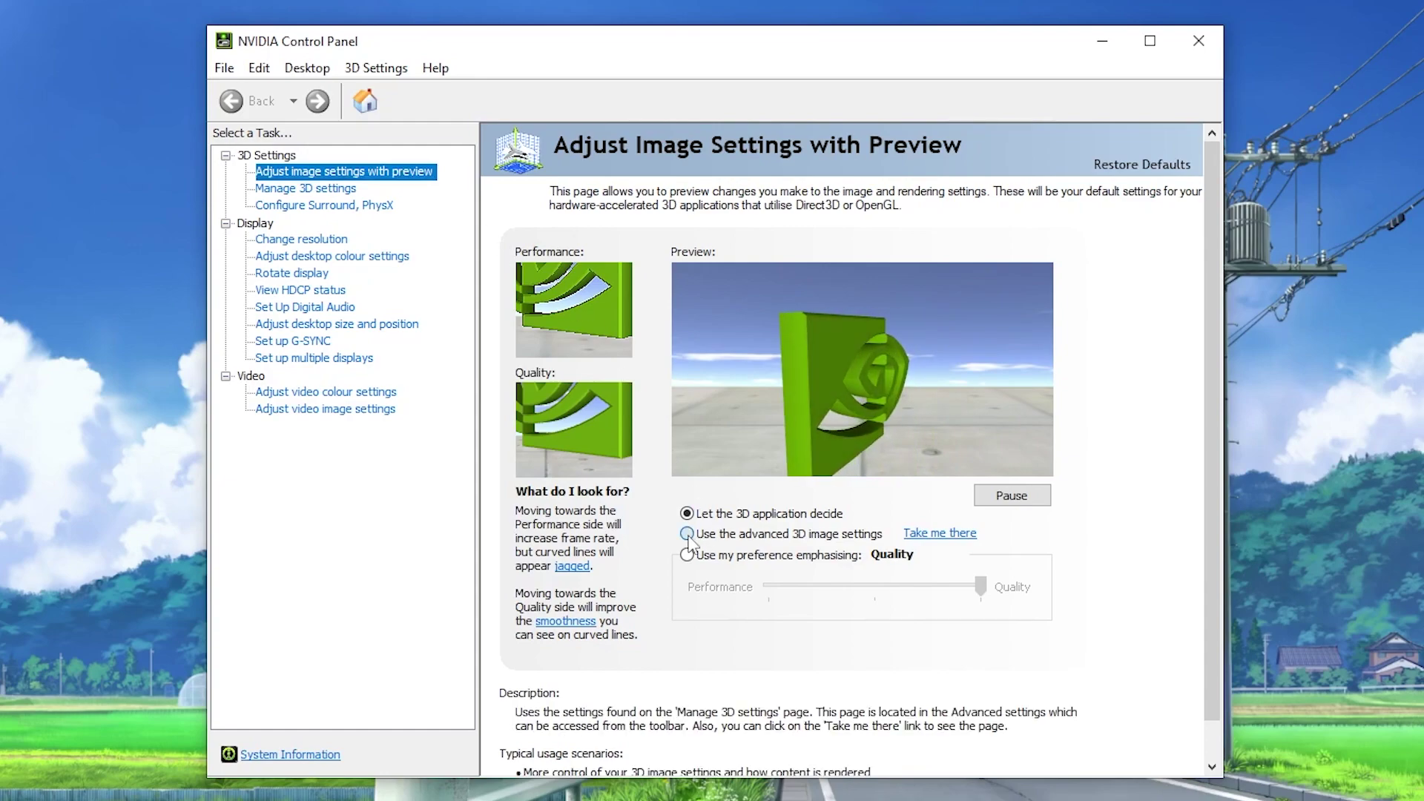
pyautogui.click(732, 536)
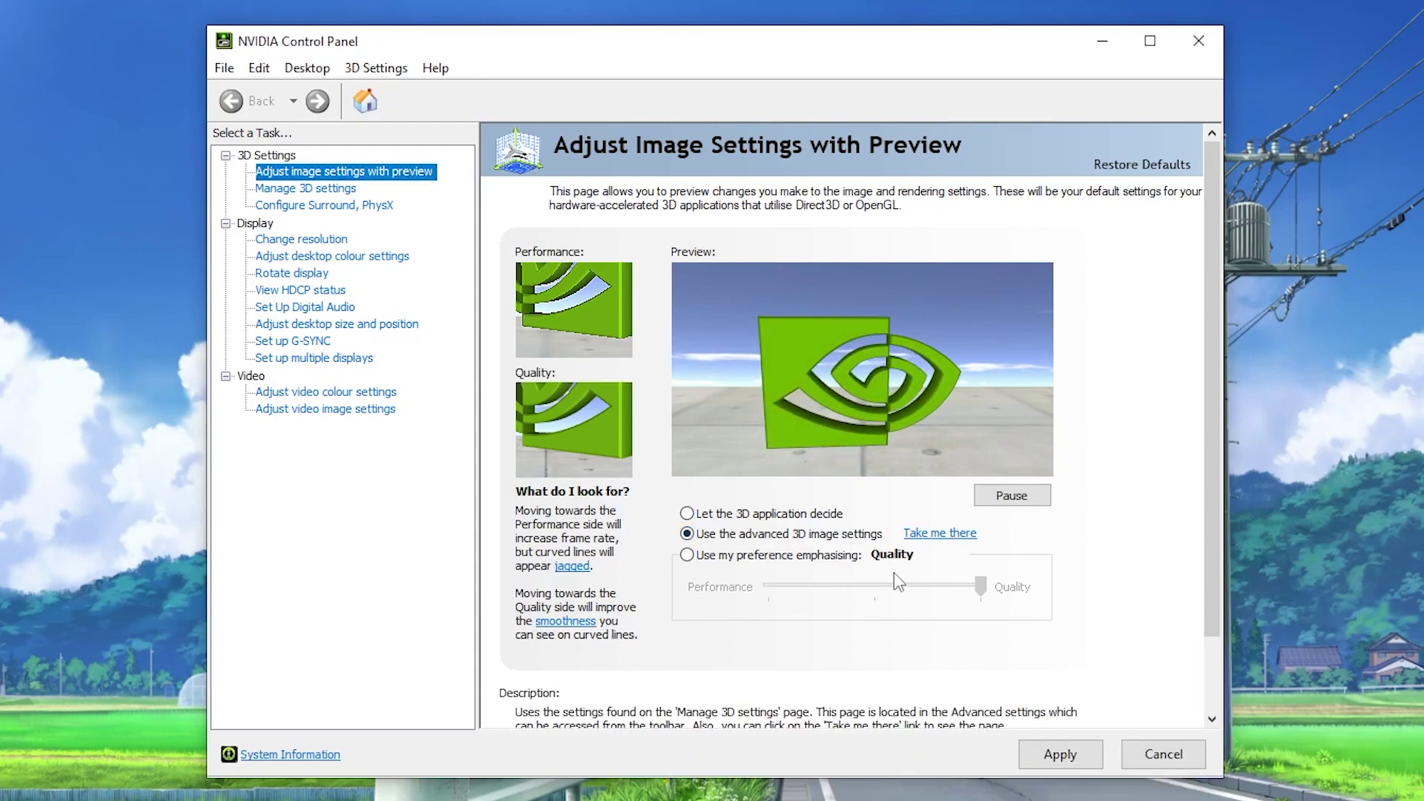
pyautogui.click(1066, 756)
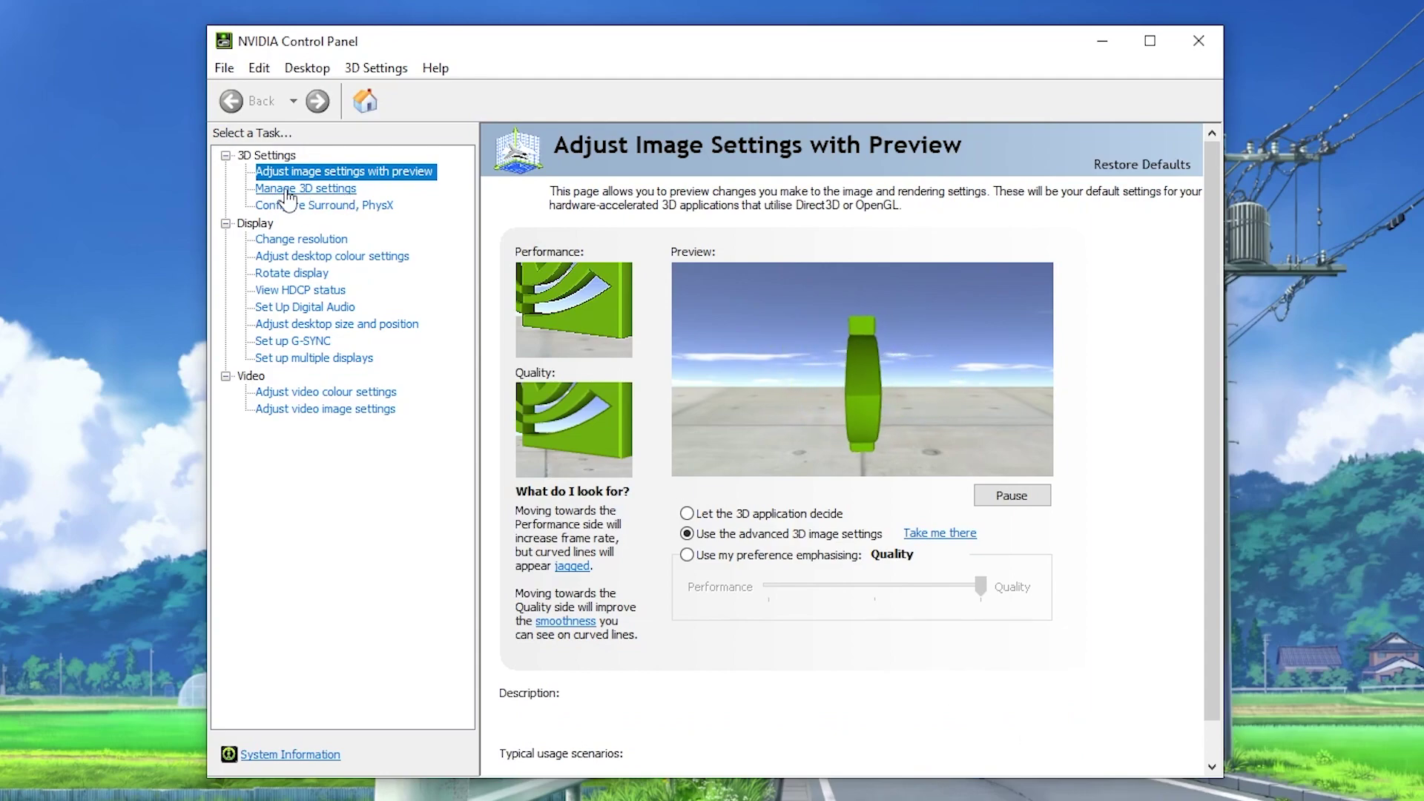
# Step: In global 3D settings, set Image Scaling to 'On (GPU Scaling & Sharpening)' and confirm
pyautogui.click(335, 190)
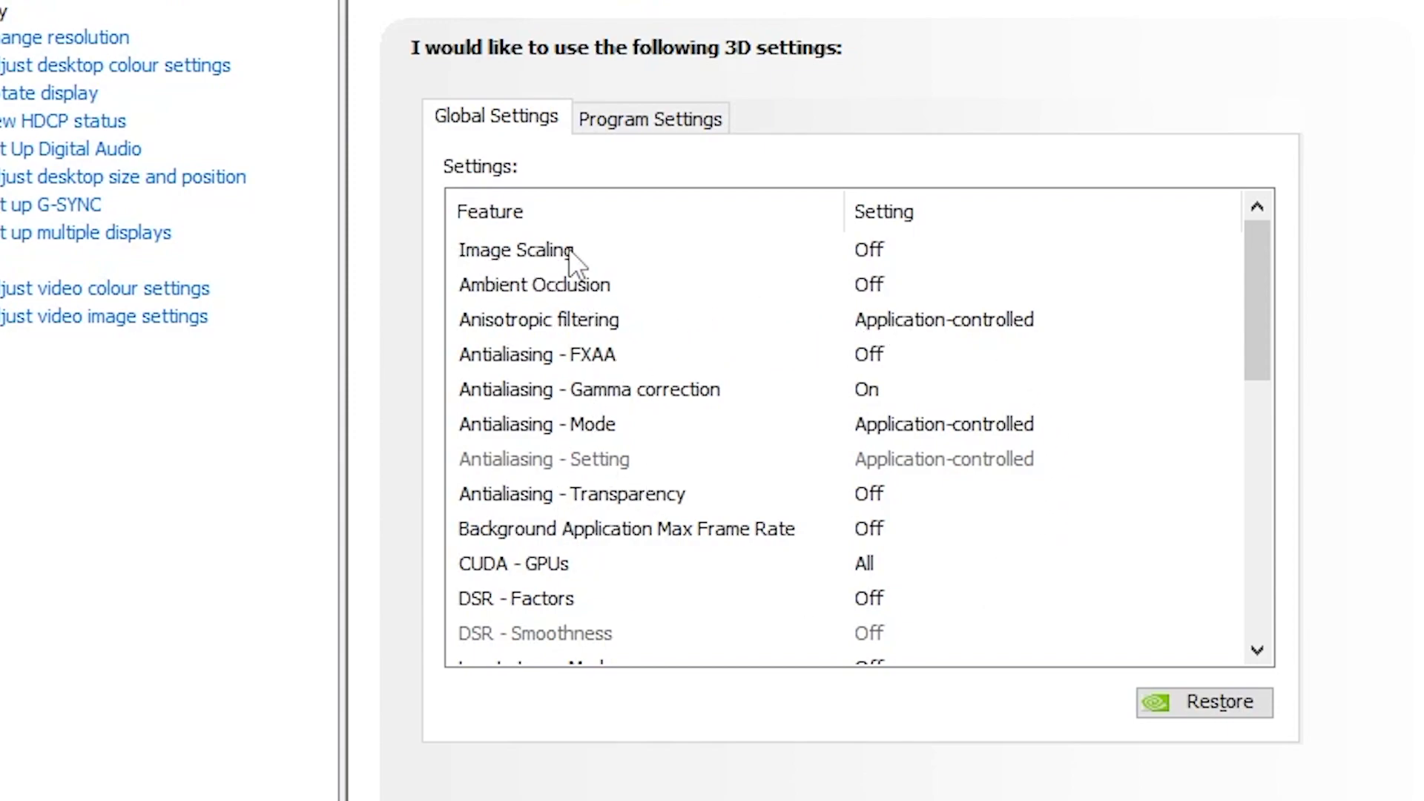
pyautogui.click(910, 249)
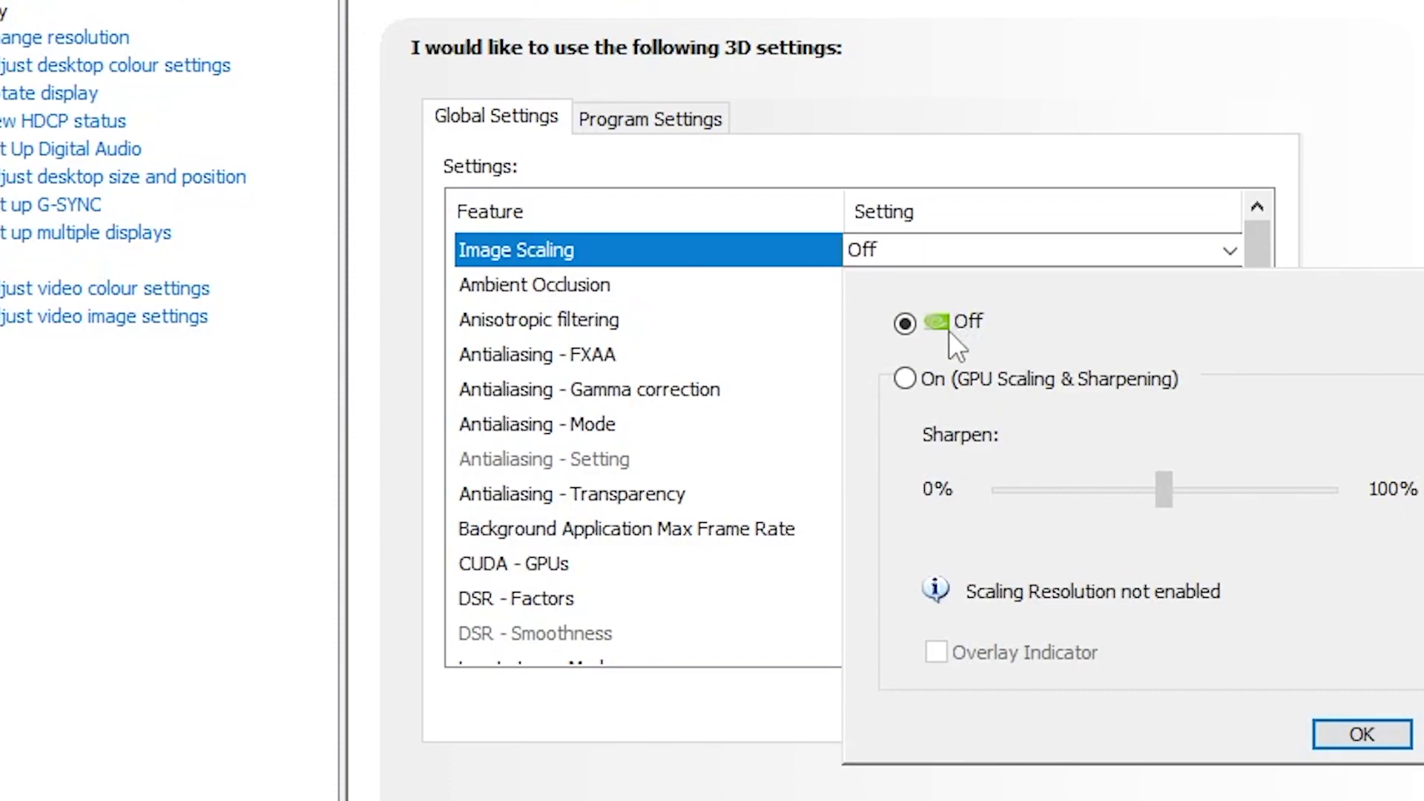
pyautogui.click(906, 380)
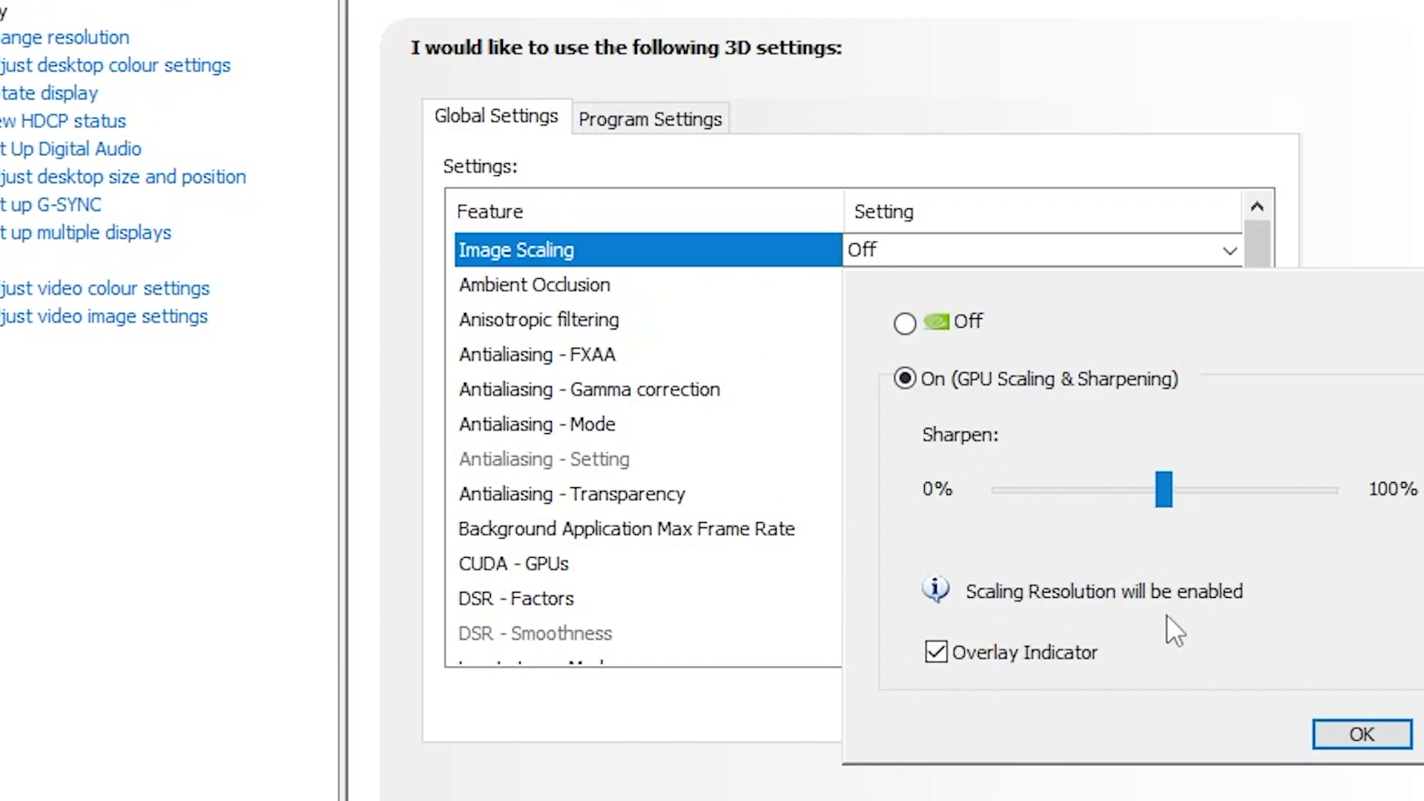
pyautogui.click(1377, 731)
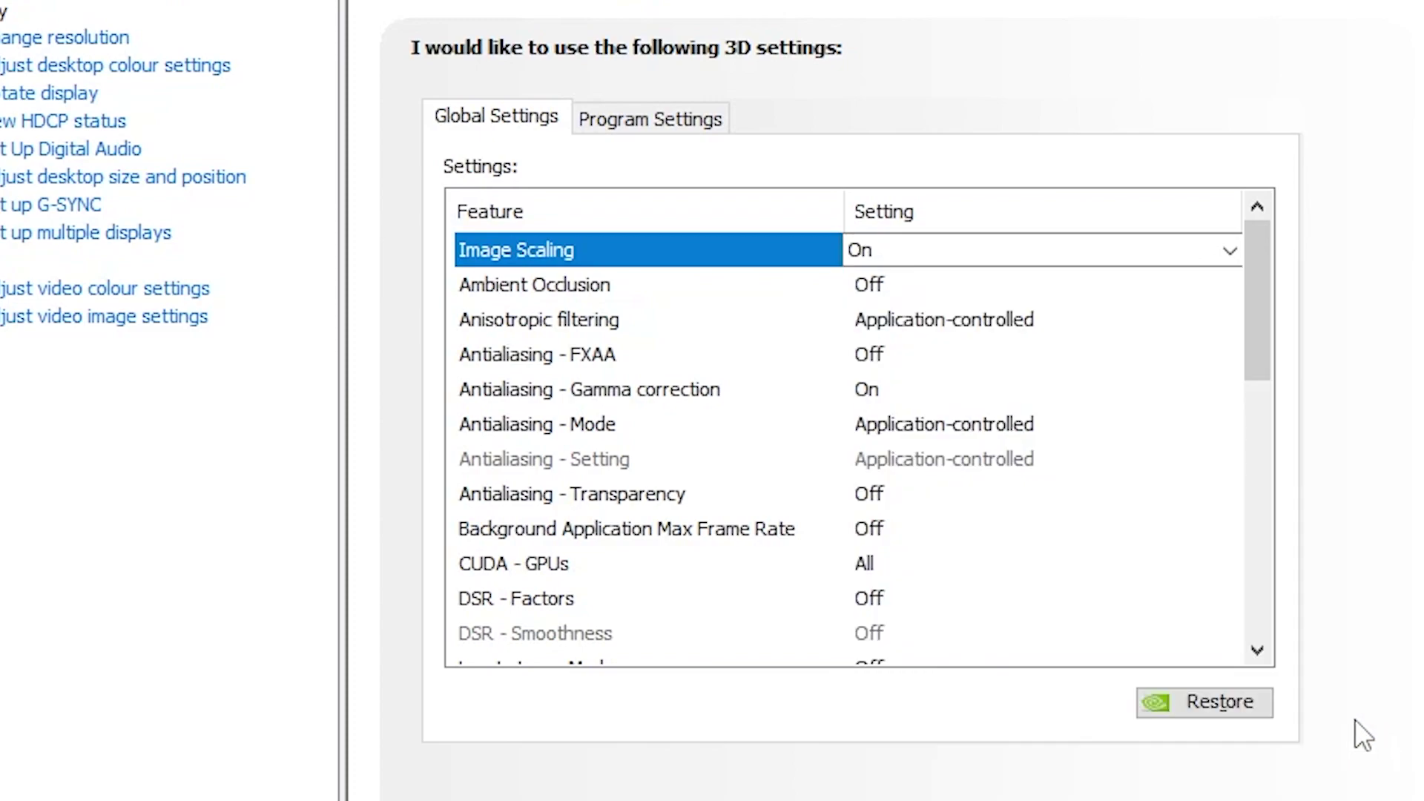
# Step: Choose Performance for the global Ambient Occlusion setting and scroll further down the feature list
pyautogui.click(879, 284)
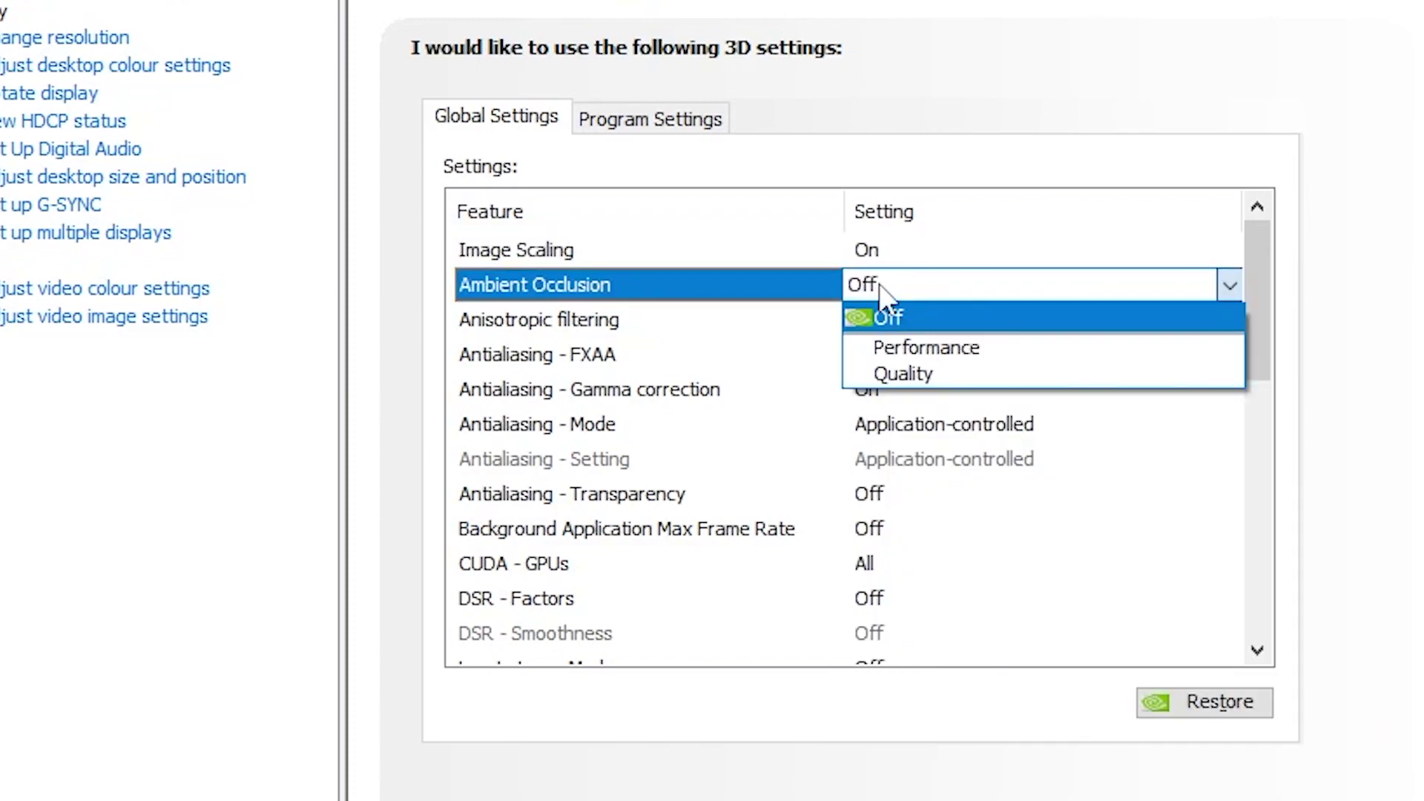
pyautogui.click(914, 346)
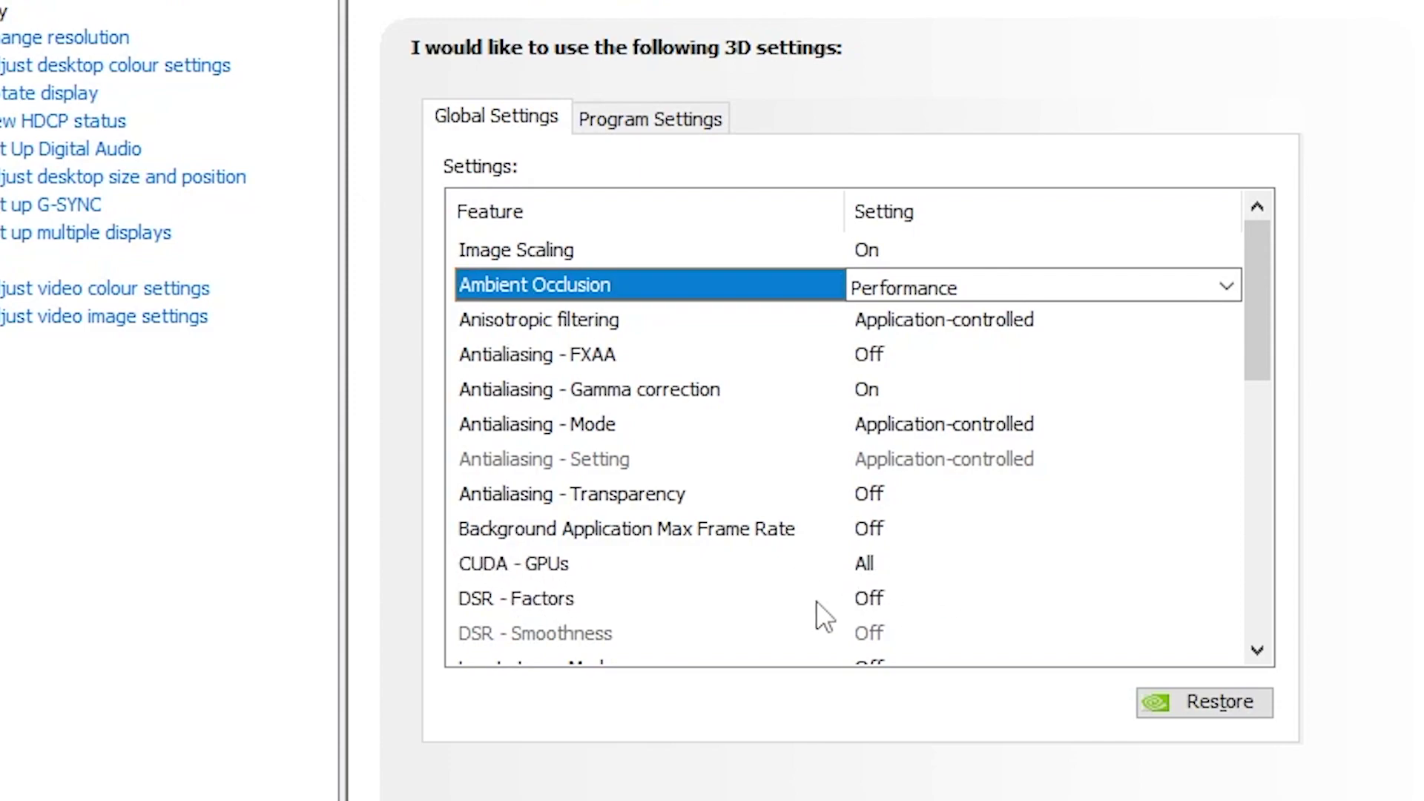
pyautogui.moveTo(1248, 332); pyautogui.dragTo(1255, 433)
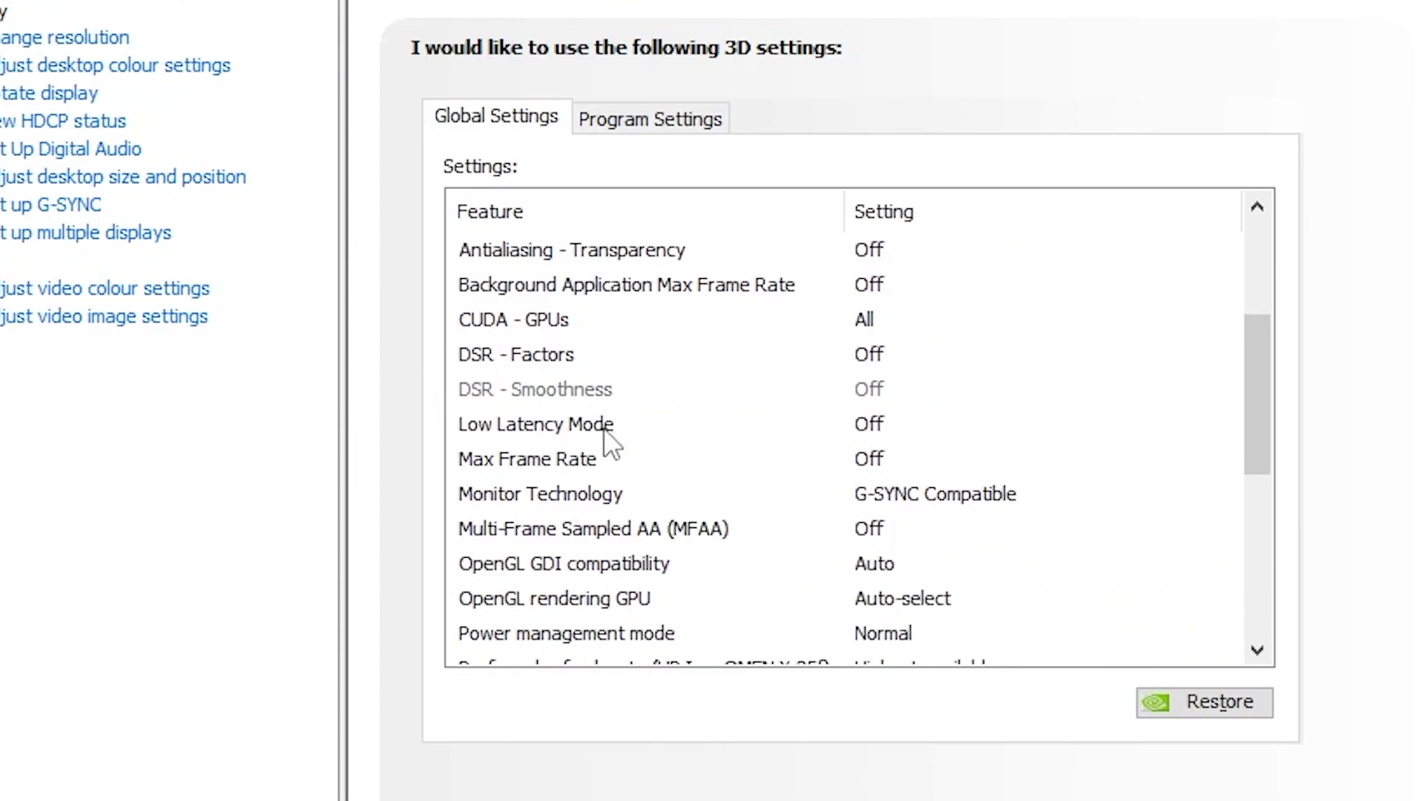
# Step: Set Low Latency Mode to Ultra in the global 3D settings
pyautogui.click(915, 424)
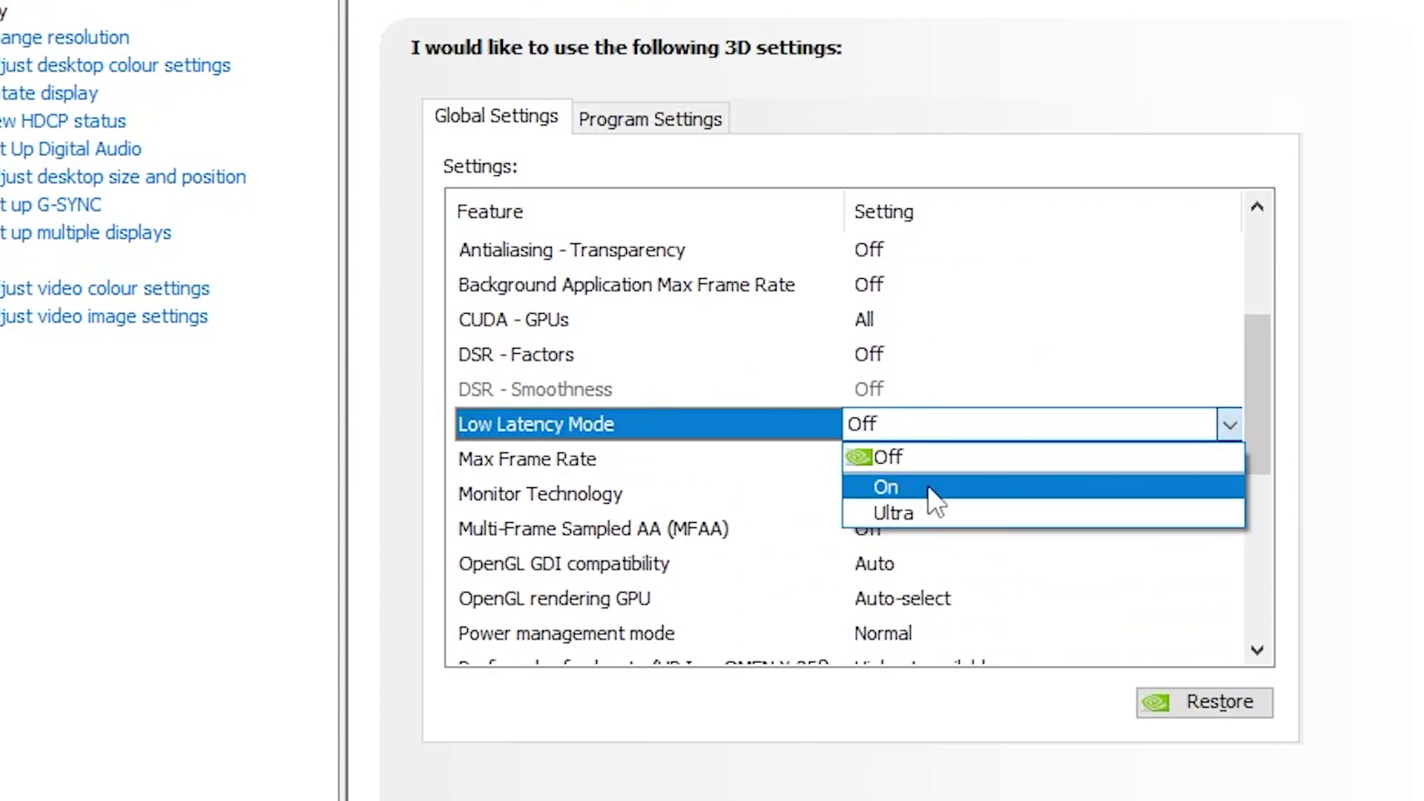
pyautogui.click(920, 513)
pyautogui.scroll(2, 922, 525)
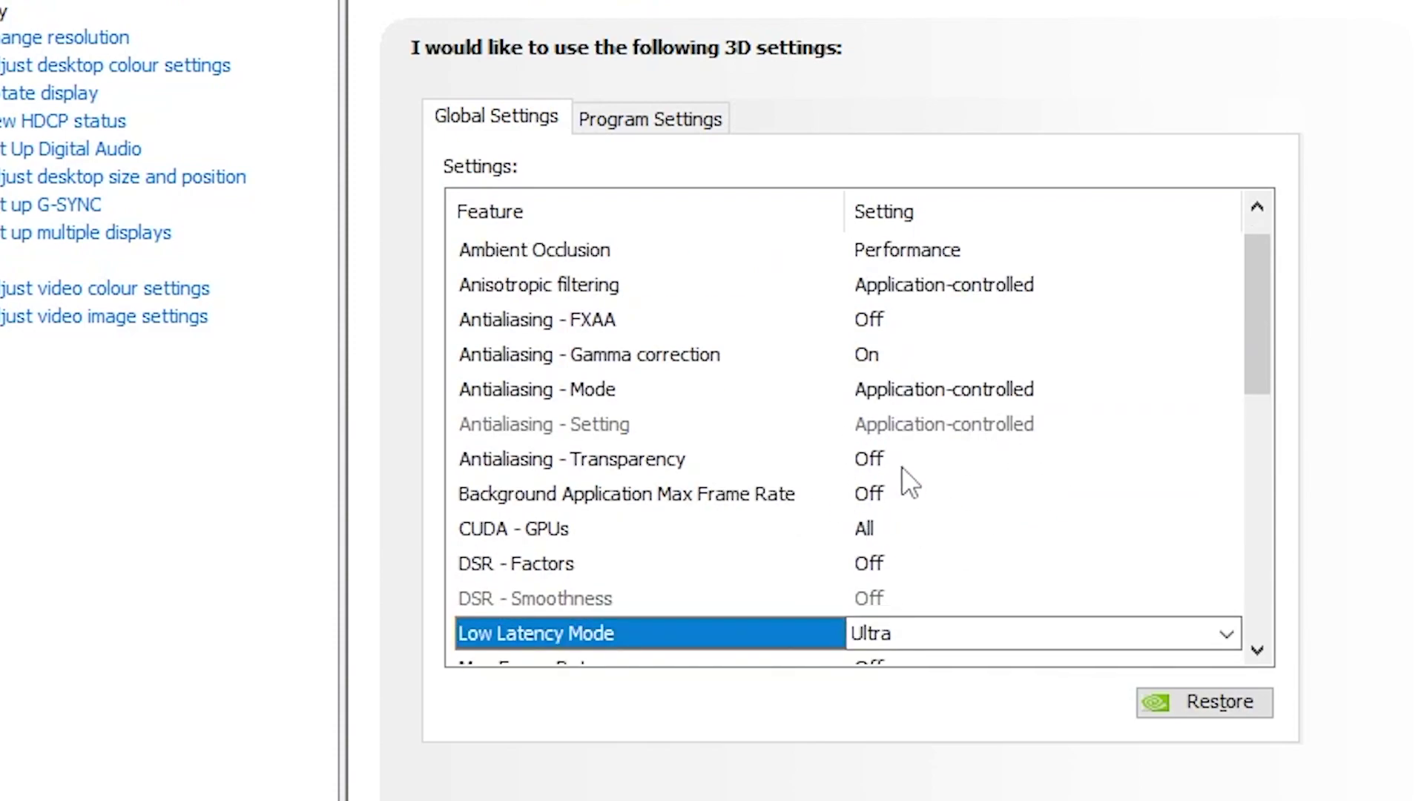
pyautogui.moveTo(1255, 304); pyautogui.dragTo(1247, 429)
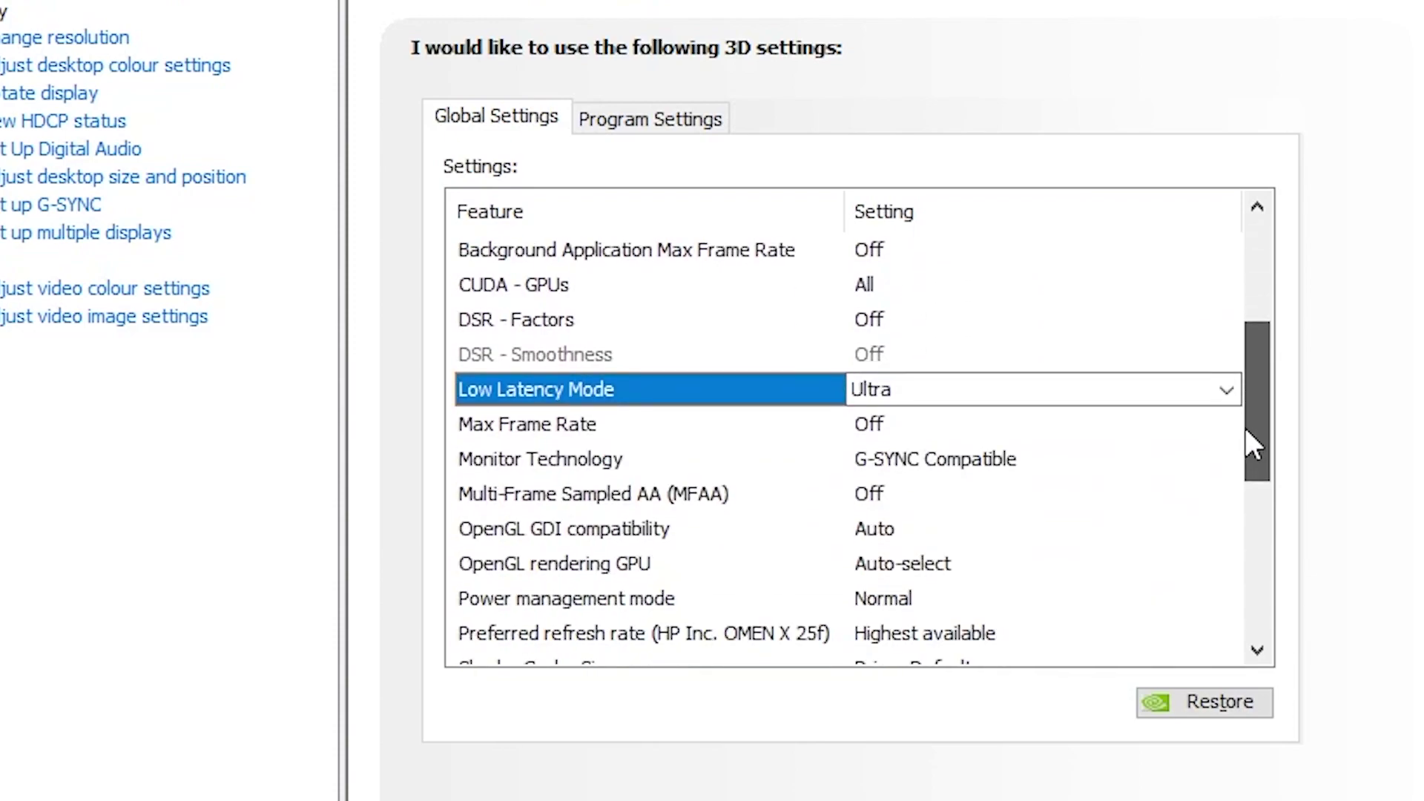
# Step: Leave Max Frame Rate Off and set OpenGL rendering GPU to NVIDIA GeForce RTX 3070
pyautogui.click(892, 425)
pyautogui.click(502, 456)
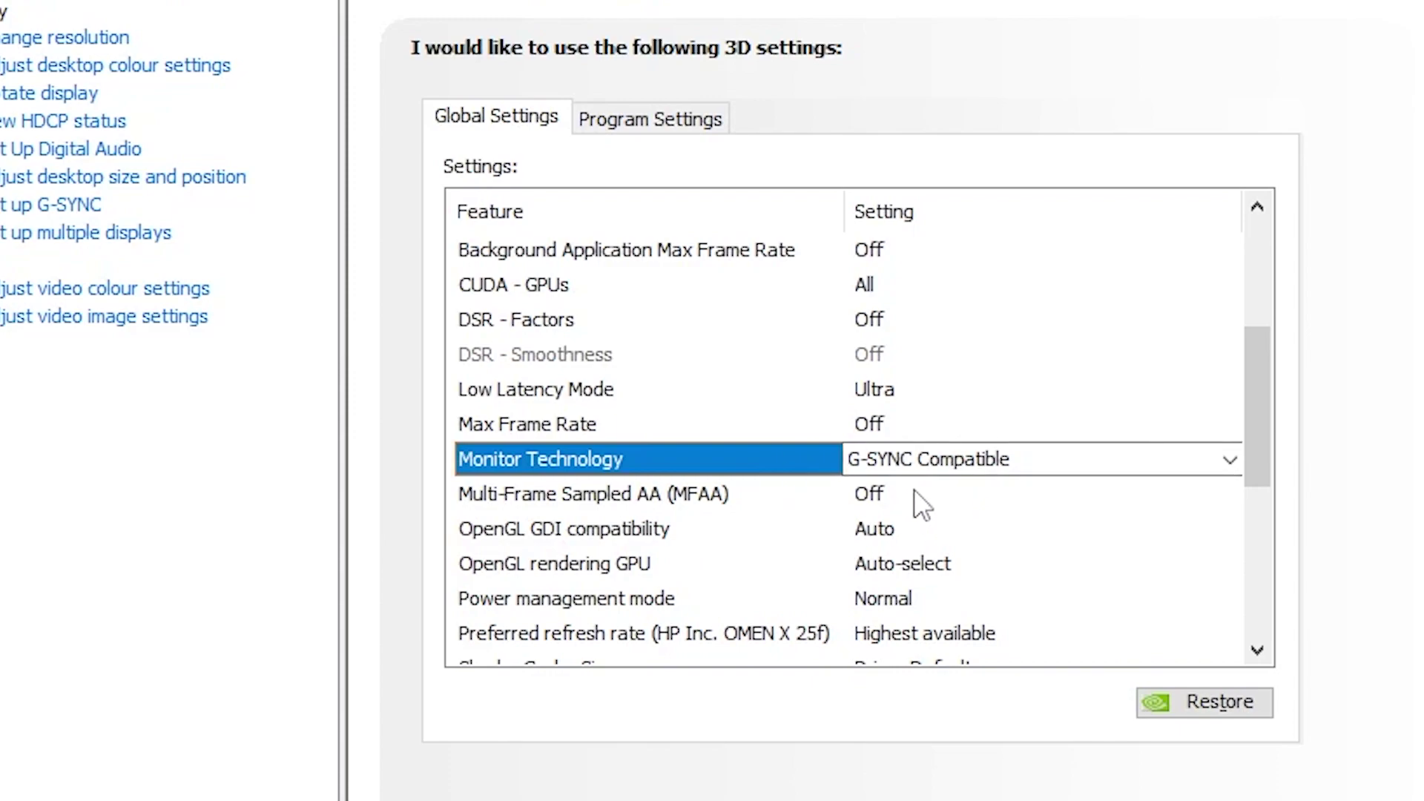
pyautogui.click(1211, 562)
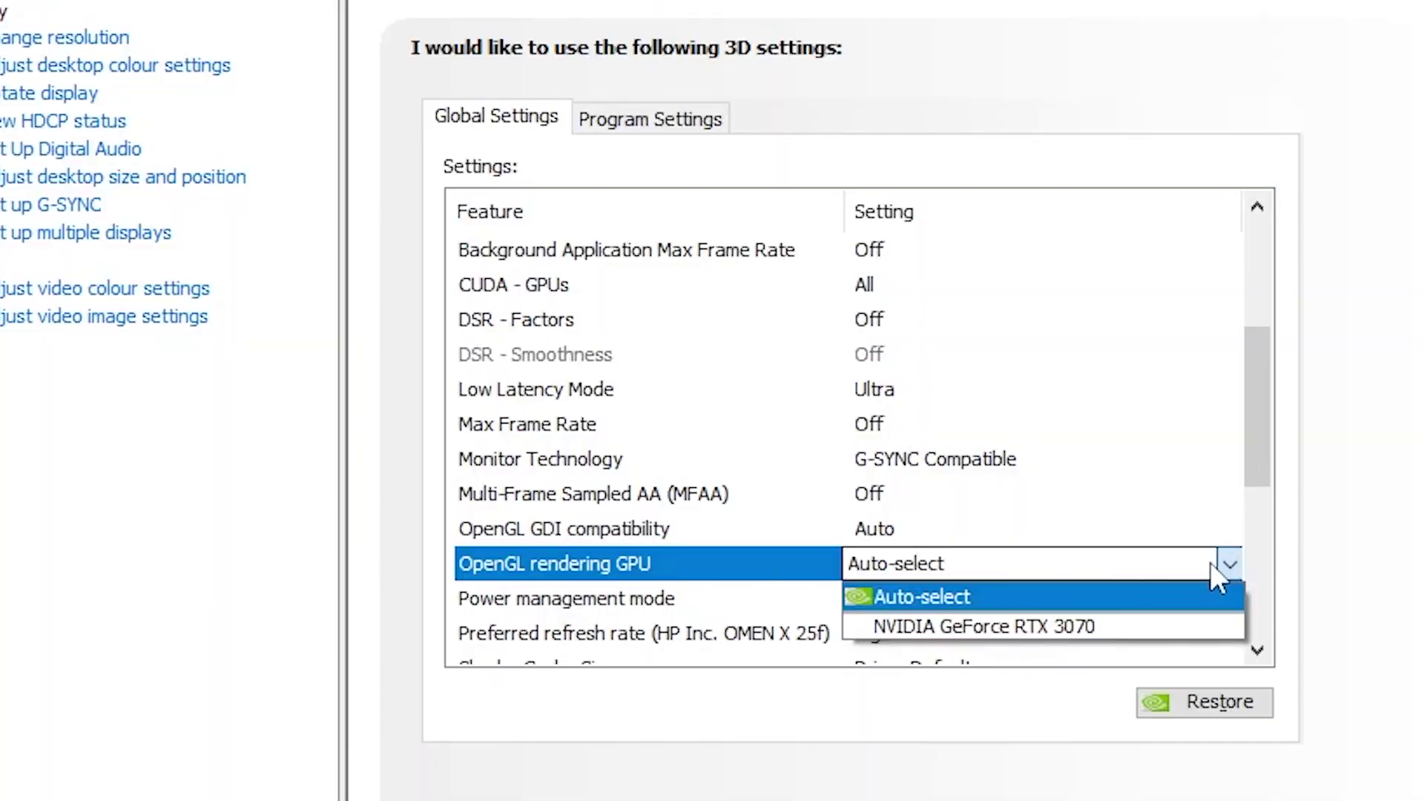
pyautogui.click(922, 625)
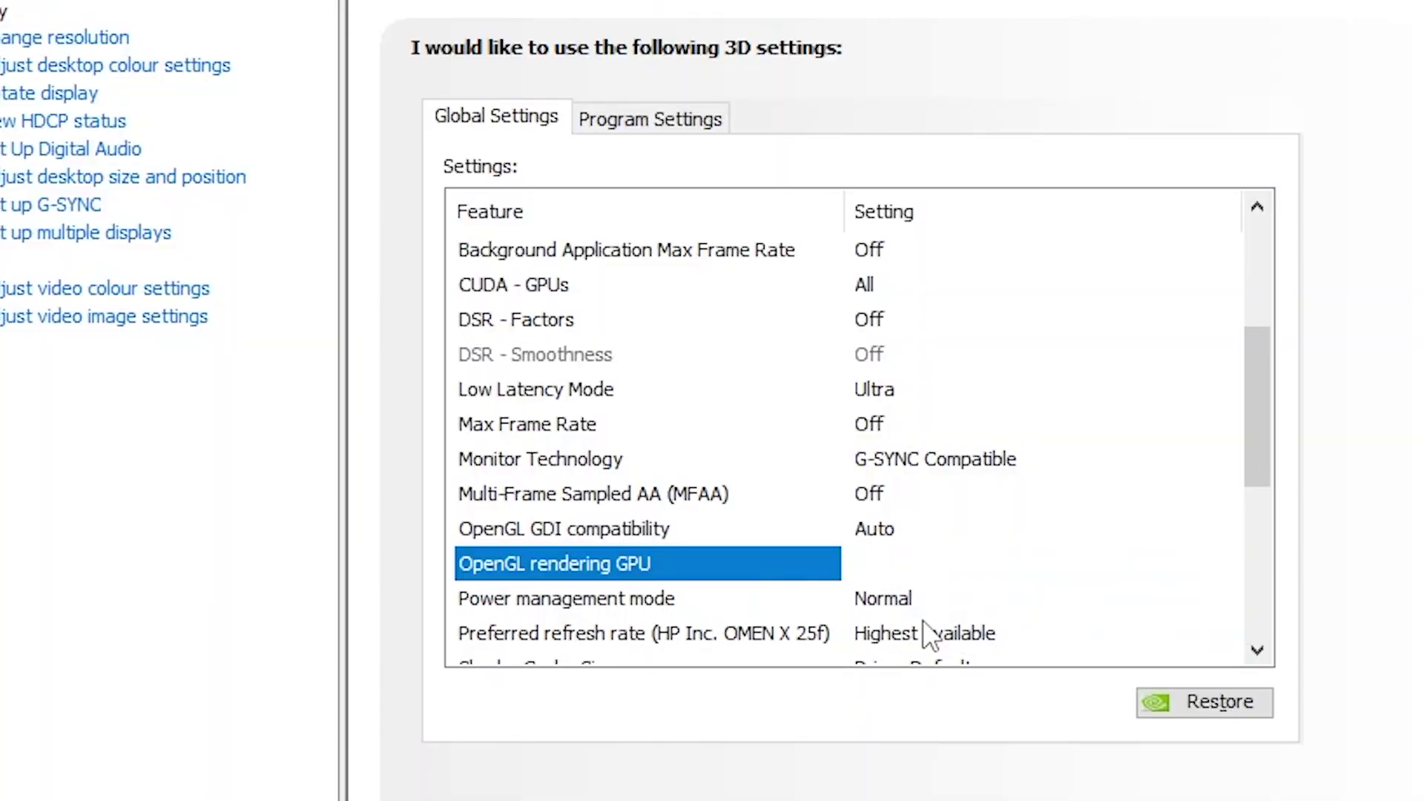
pyautogui.scroll(-3, 920, 519)
# Step: Set Power management mode to Prefer maximum performance
pyautogui.click(924, 318)
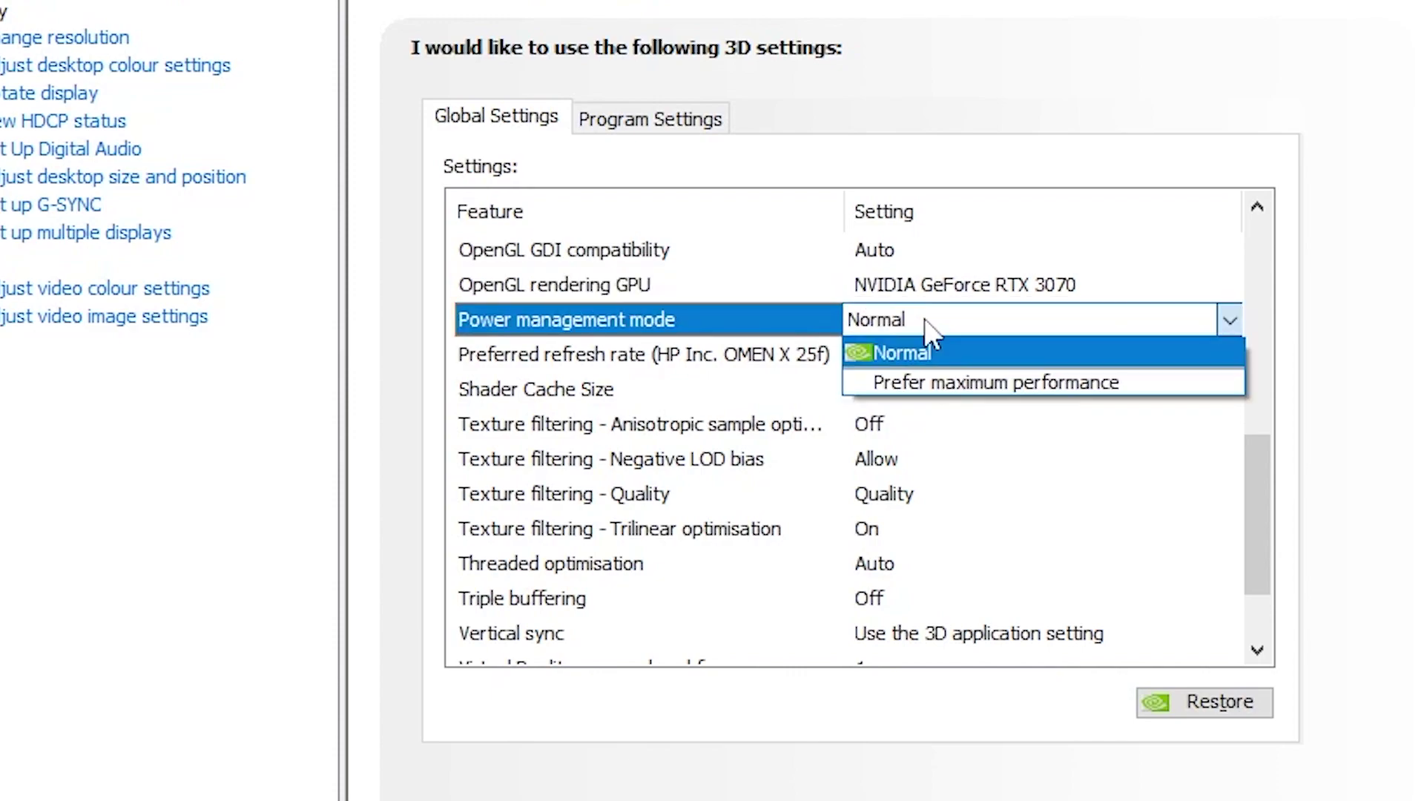
pyautogui.click(952, 380)
pyautogui.scroll(3, 952, 374)
pyautogui.scroll(-2, 952, 373)
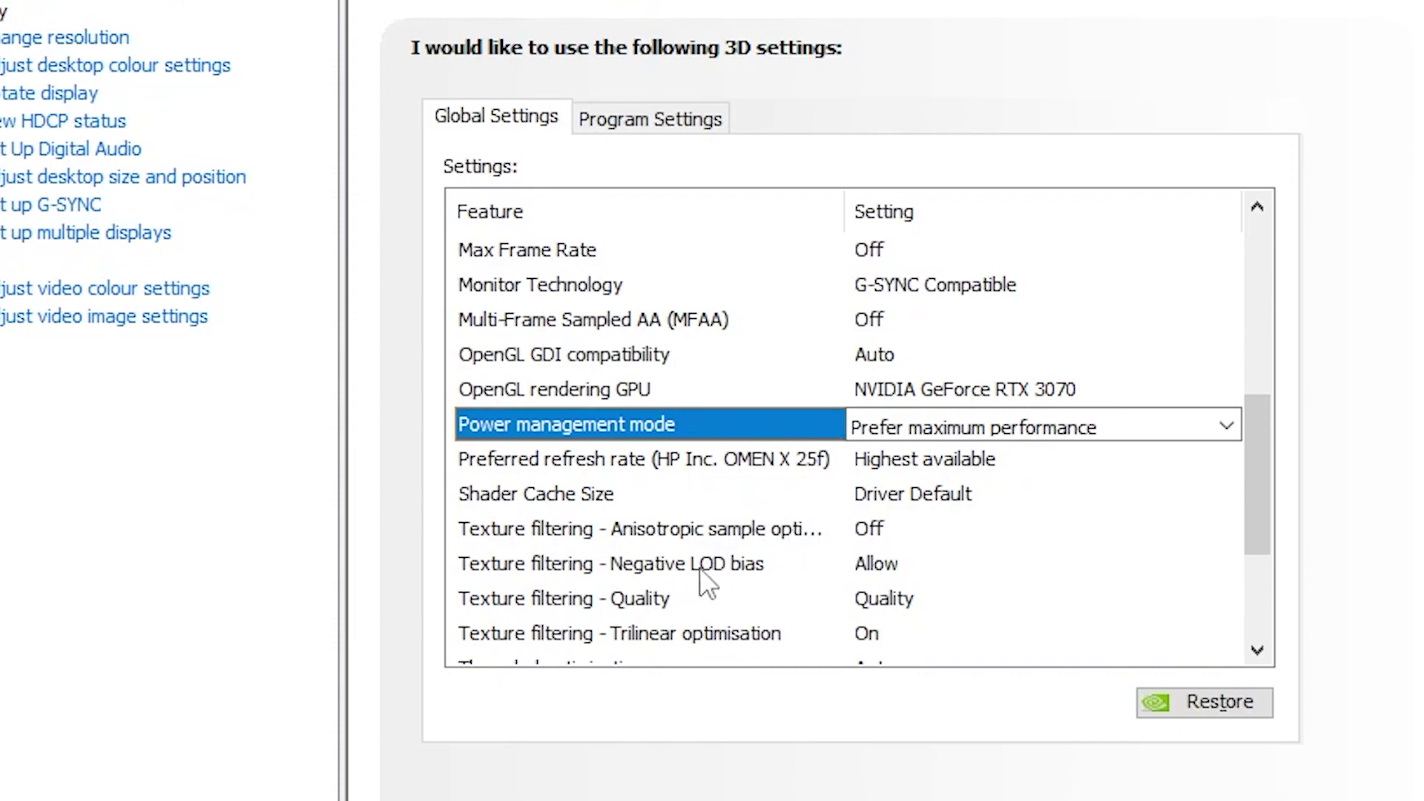
# Step: Set Texture filtering - Quality to High performance
pyautogui.click(906, 600)
pyautogui.click(943, 715)
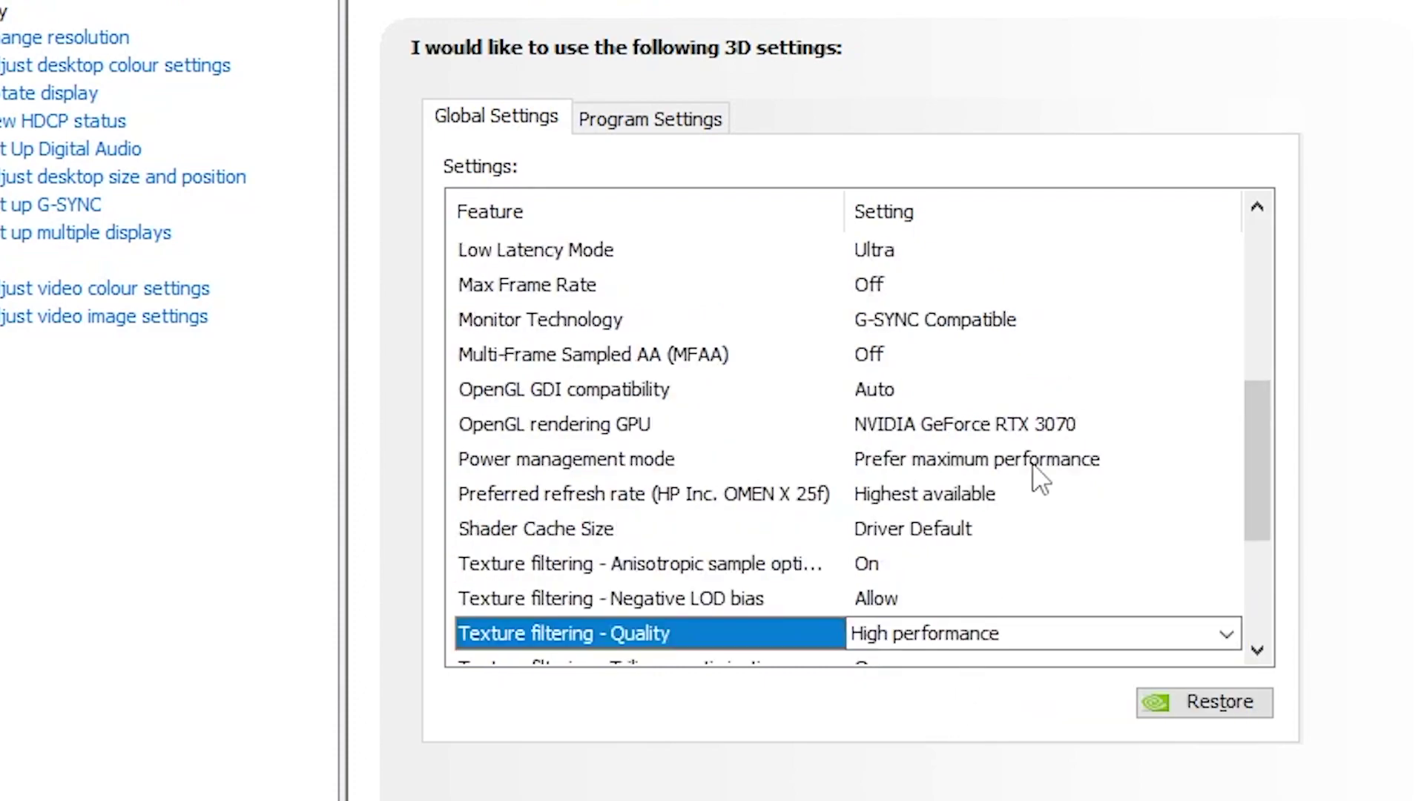
pyautogui.scroll(-3, 734, 339)
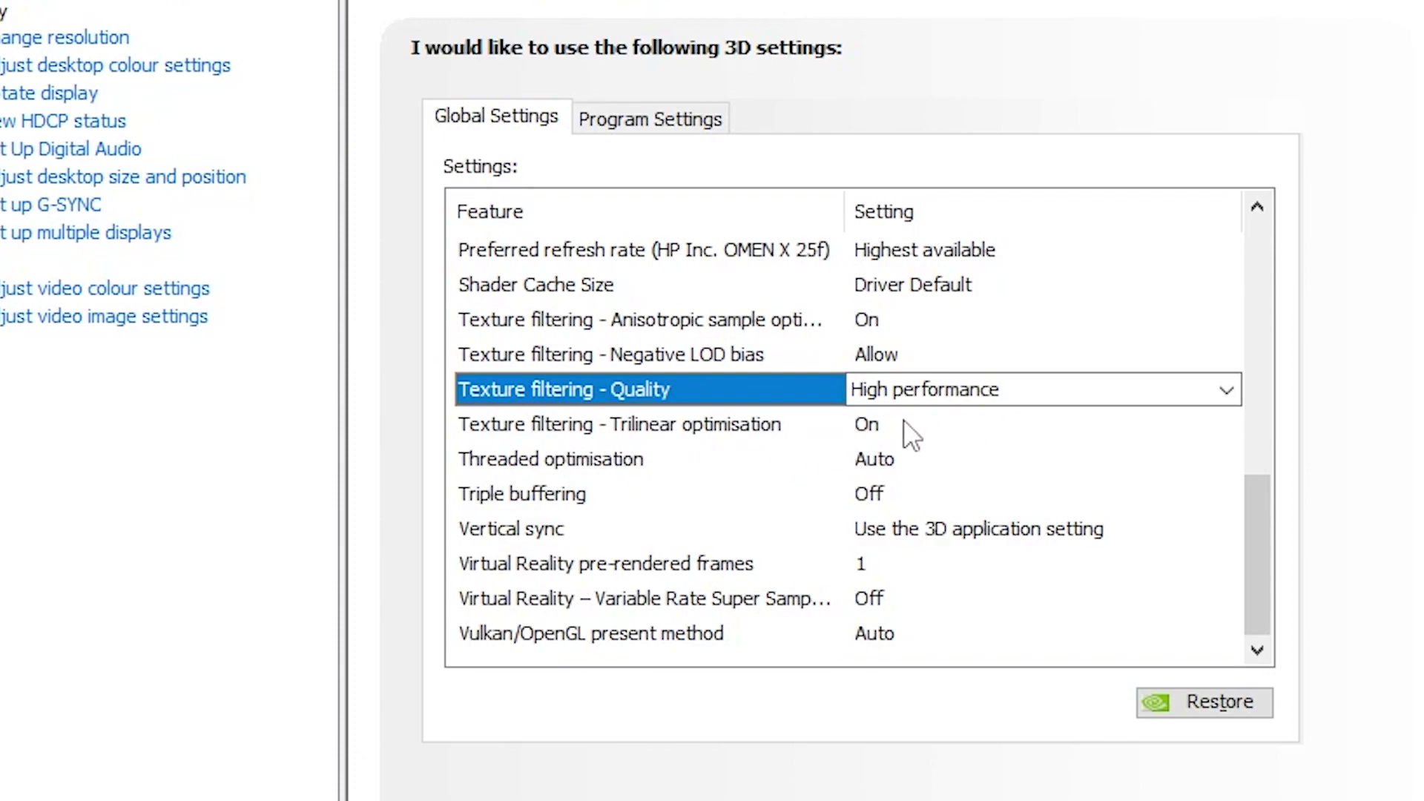
# Step: Turn Threaded optimisation On and apply the tuned global 3D settings
pyautogui.click(877, 461)
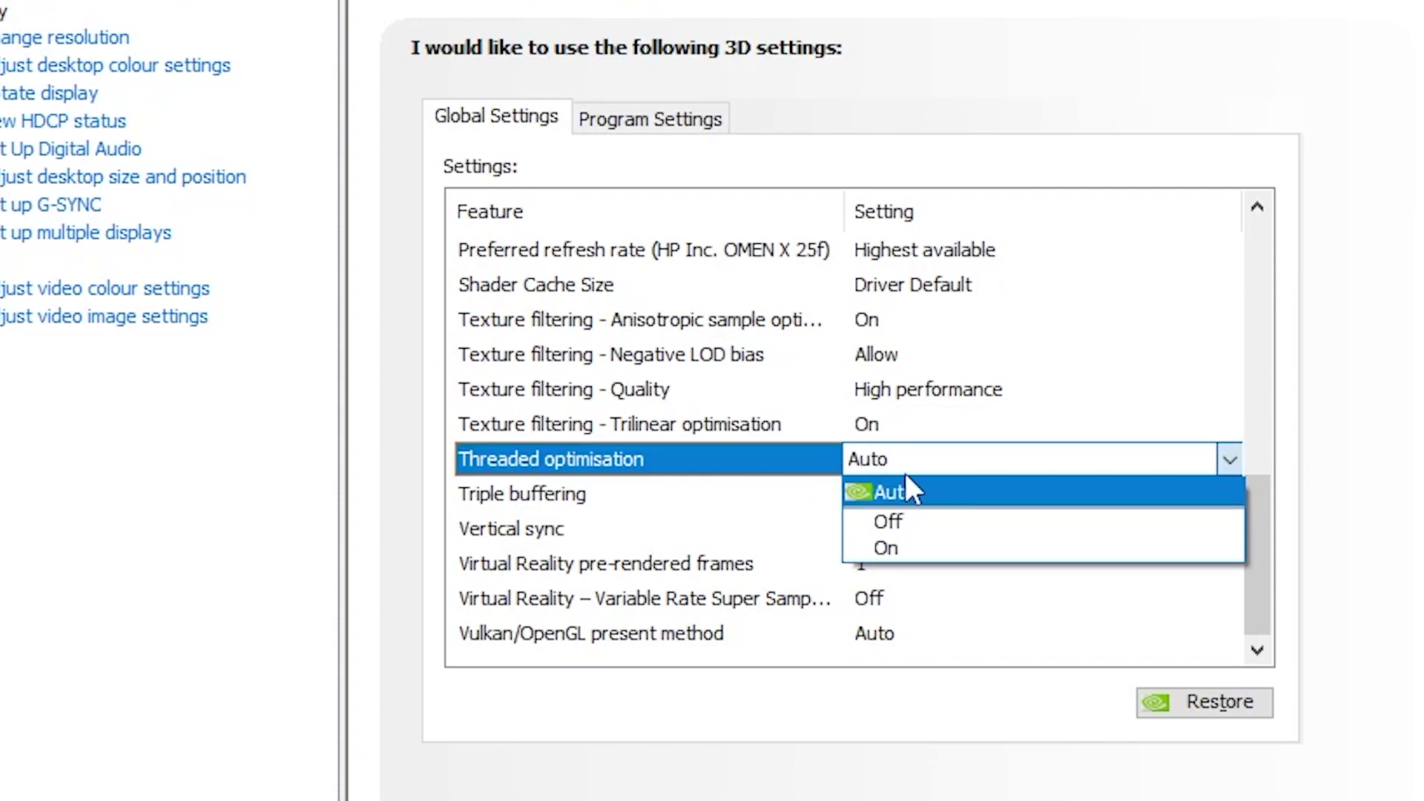
pyautogui.click(897, 544)
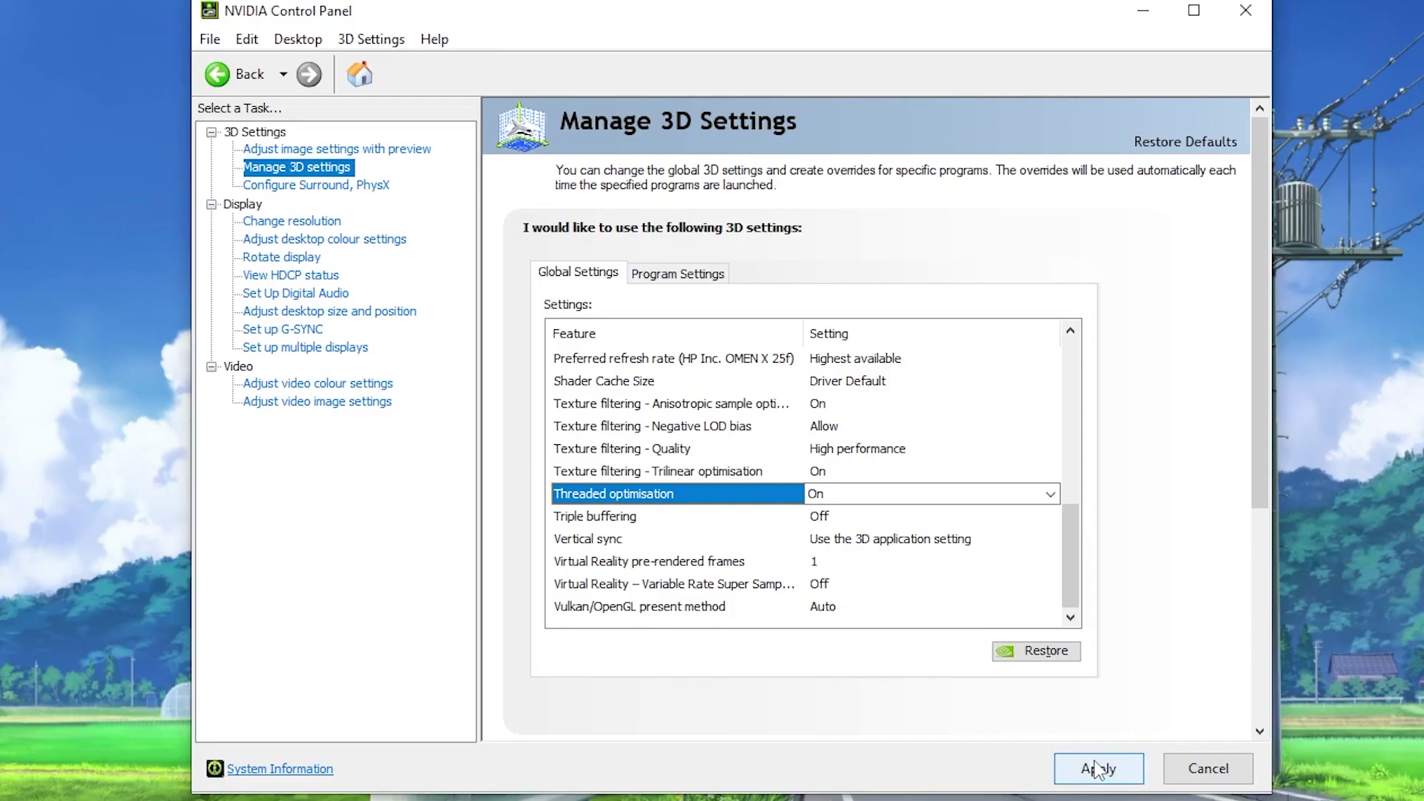
pyautogui.click(1093, 769)
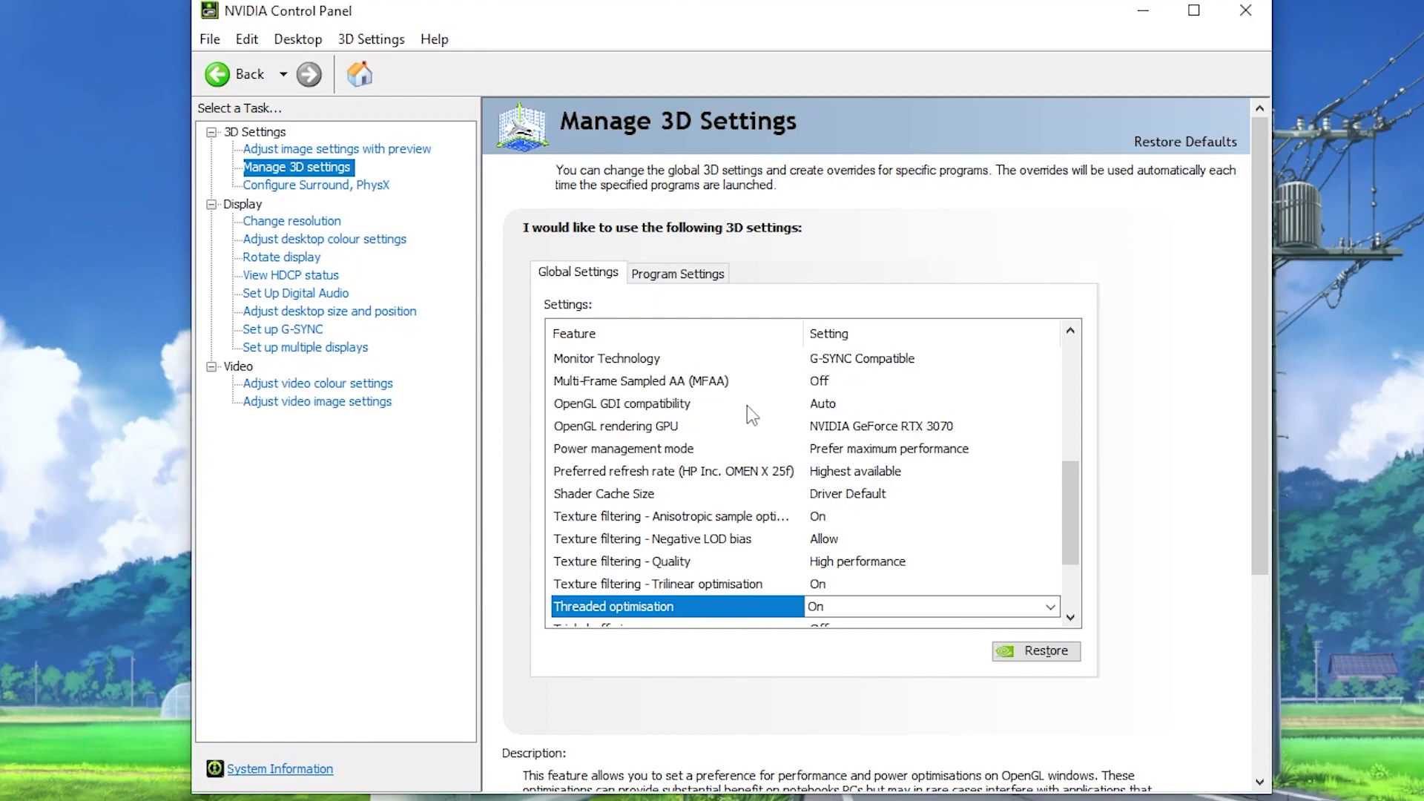
# Step: On the Configure Surround, PhysX page, select NVIDIA GeForce RTX 3070 as the PhysX processor
pyautogui.click(321, 187)
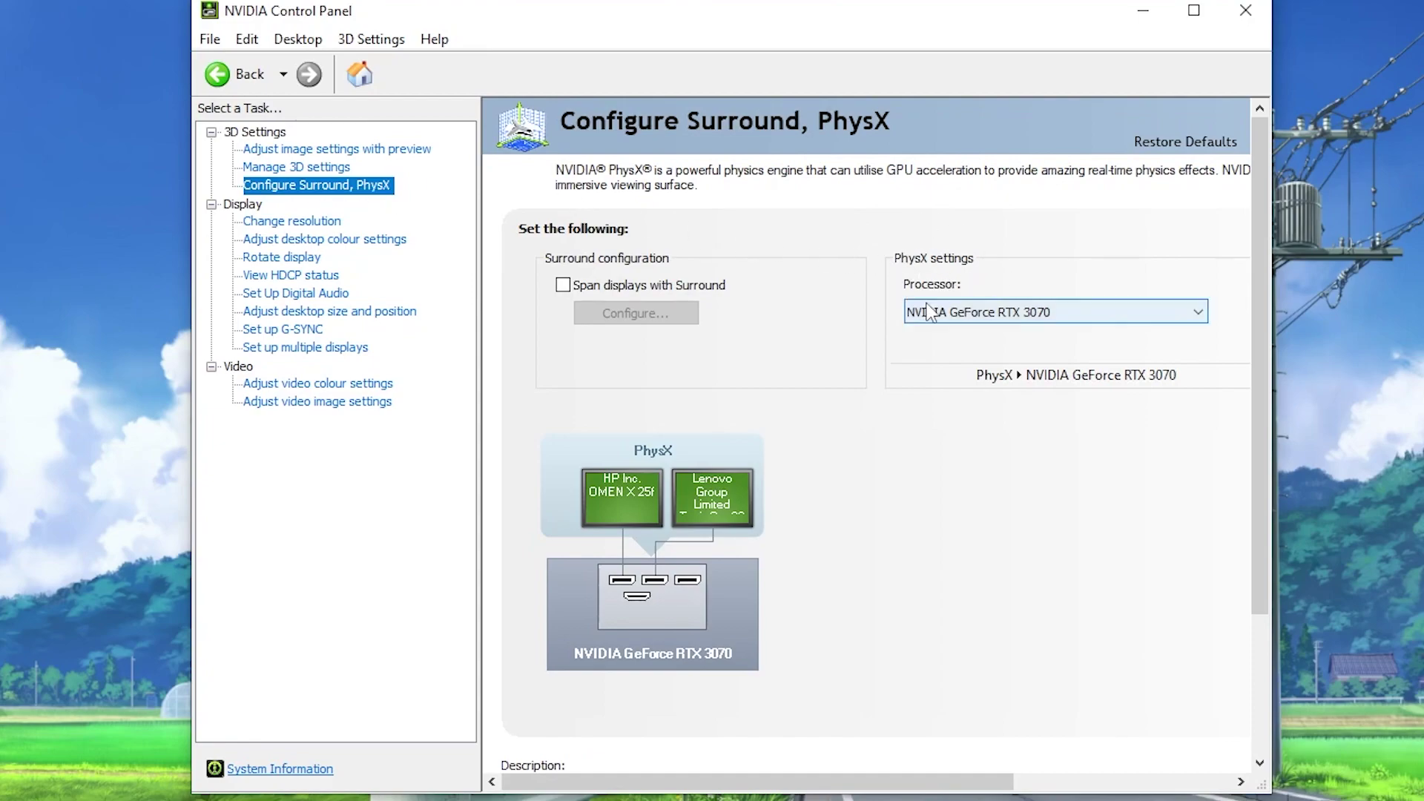
pyautogui.click(1047, 321)
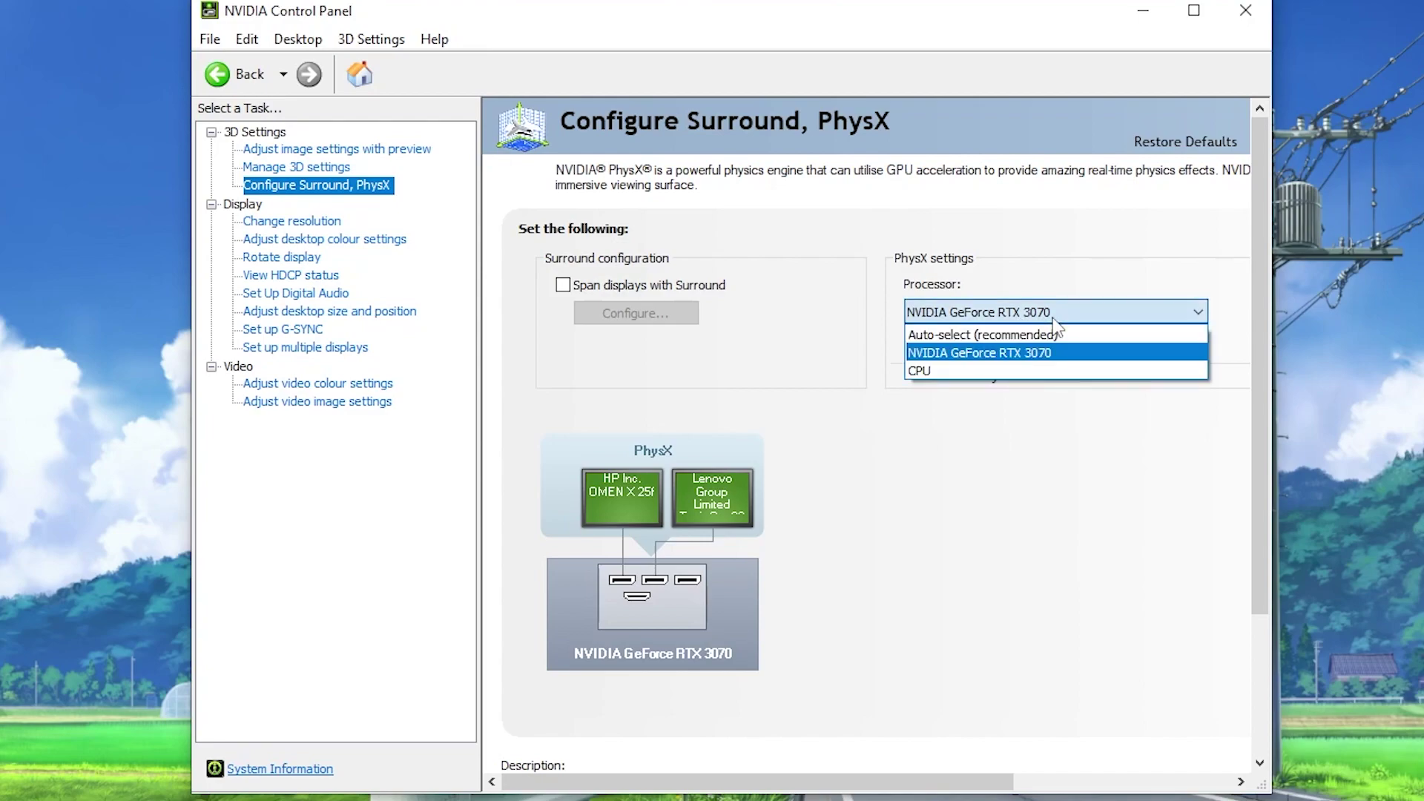
pyautogui.click(978, 352)
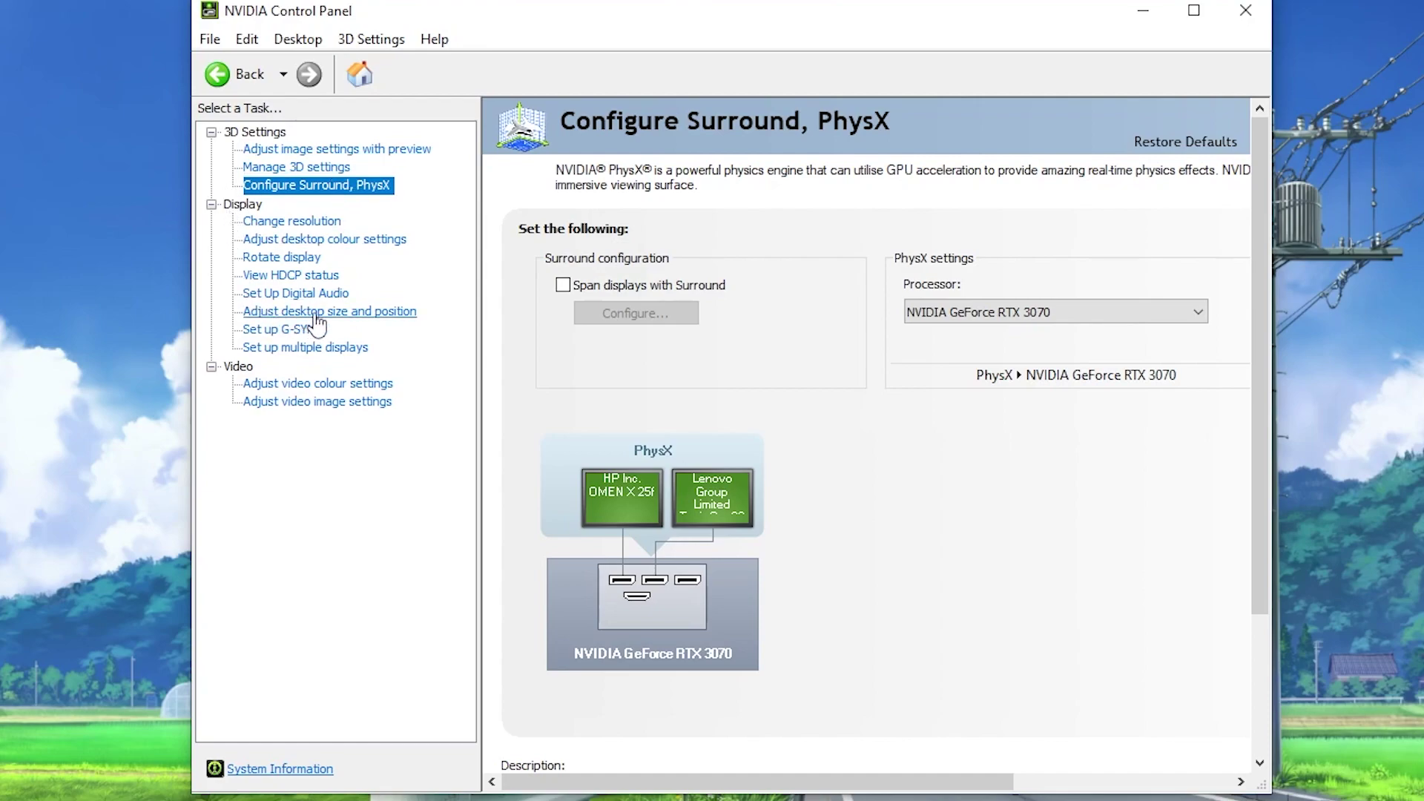
# Step: Confirm Adjust desktop size and position performs scaling on the GPU, then close the control panel
pyautogui.click(344, 315)
pyautogui.scroll(-2, 496, 304)
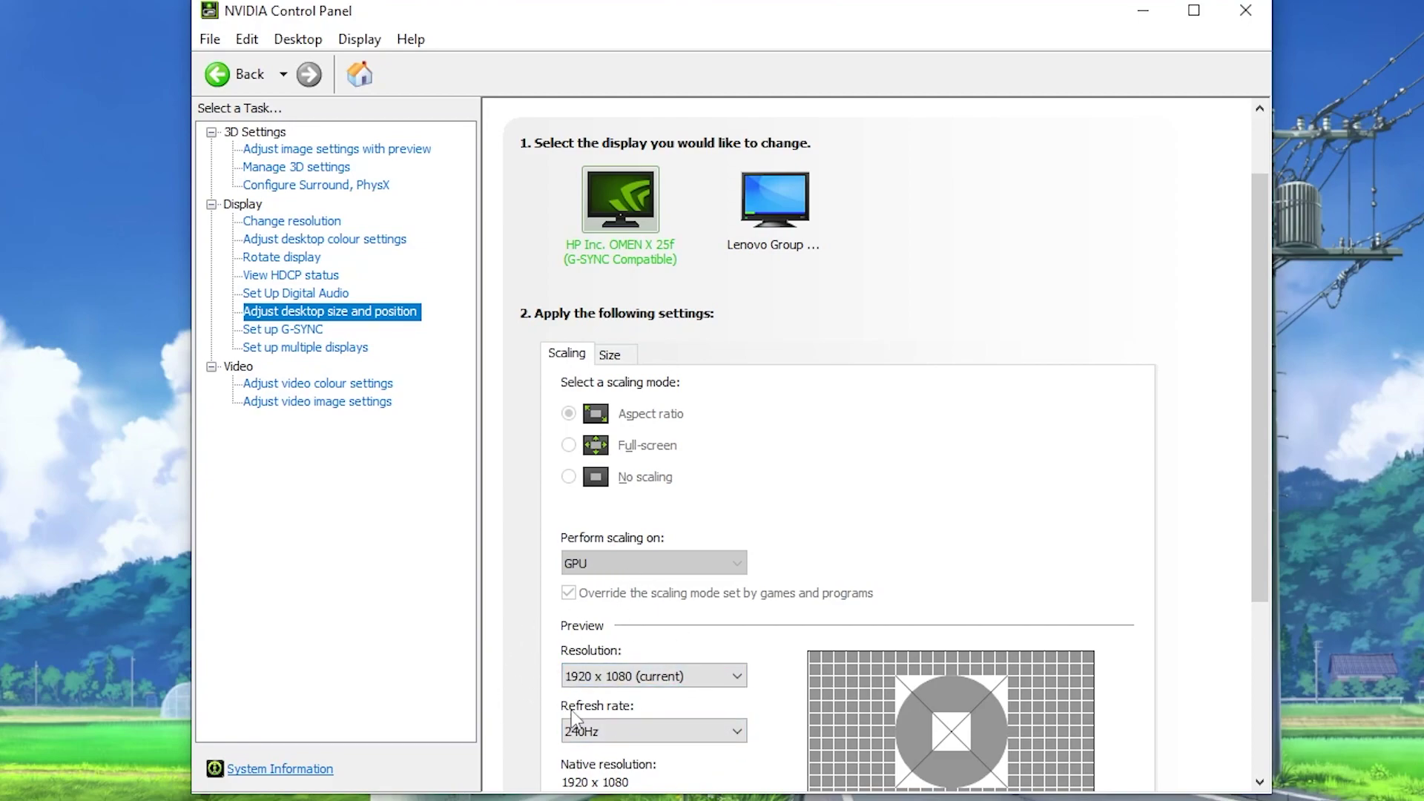
pyautogui.click(1246, 12)
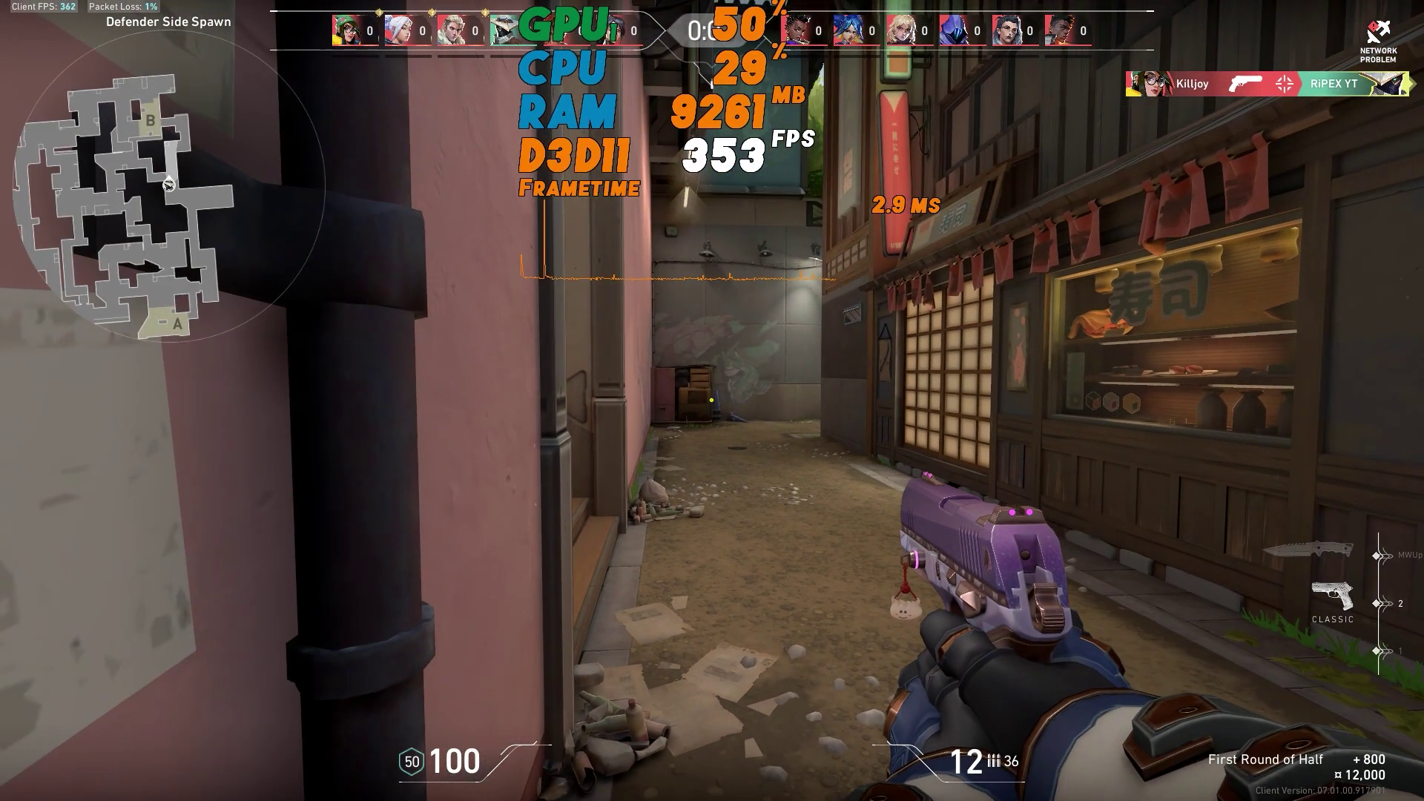
# Step: Buy a Phantom from the buy menu and walk forward up the B stairs
pyautogui.press('b')
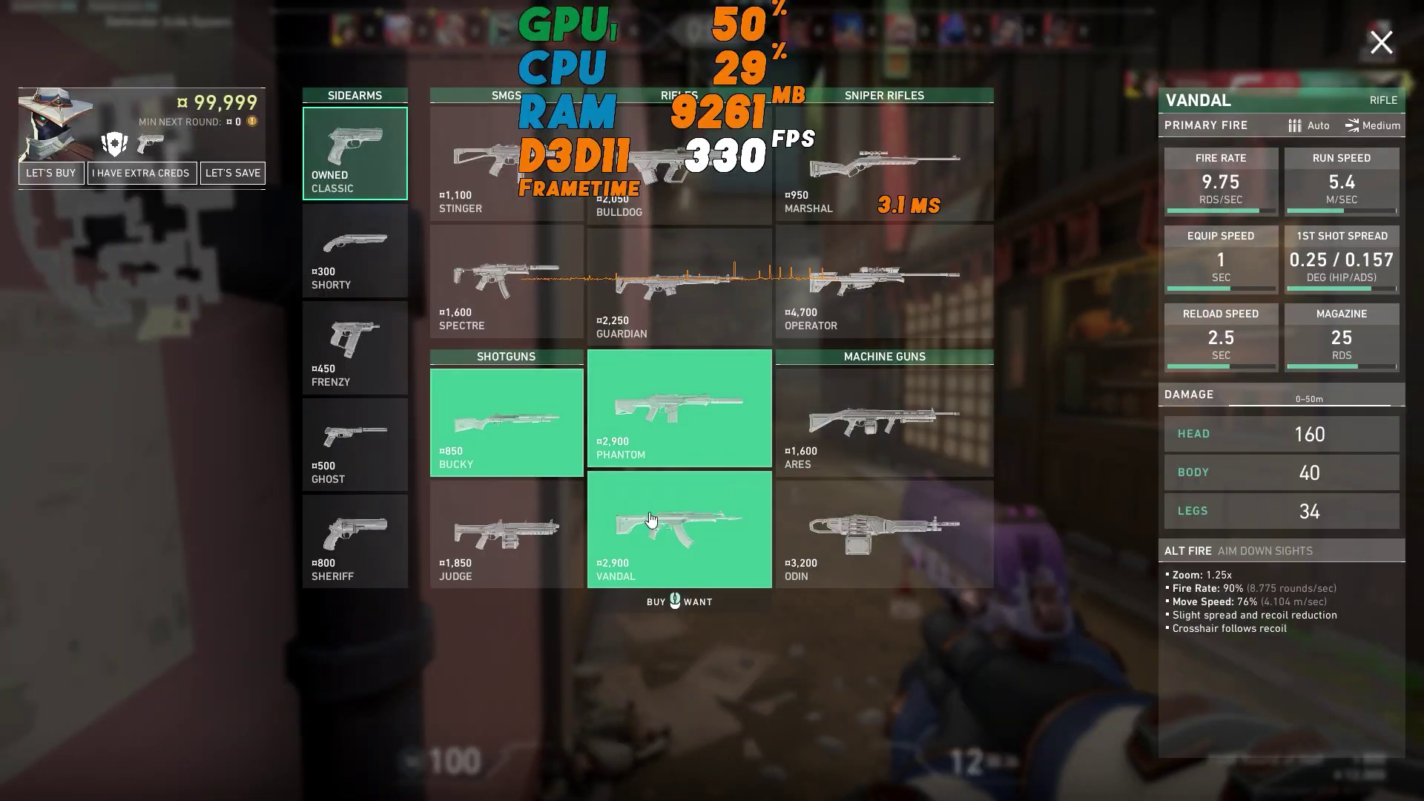
pyautogui.click(680, 407)
pyautogui.press('b')
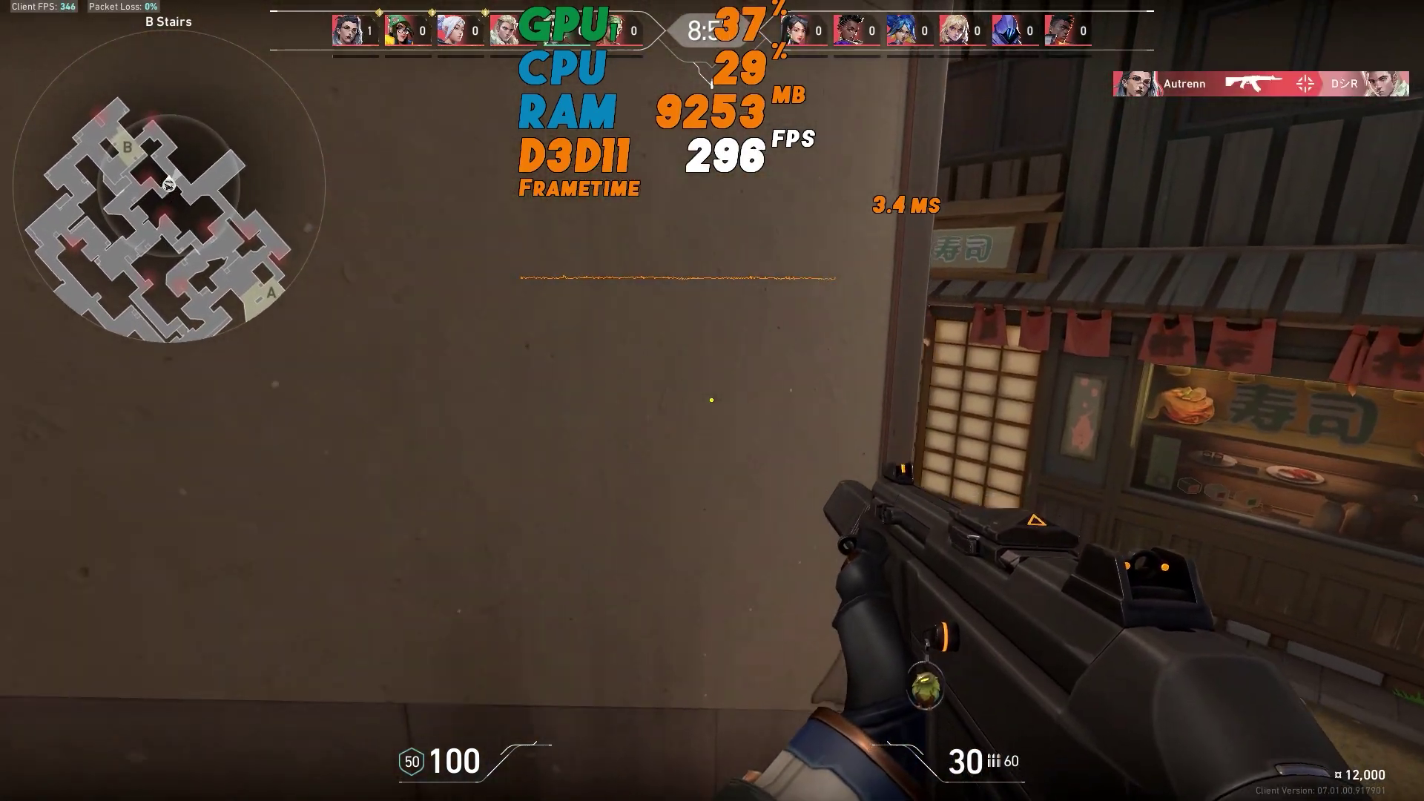
pyautogui.press('w')
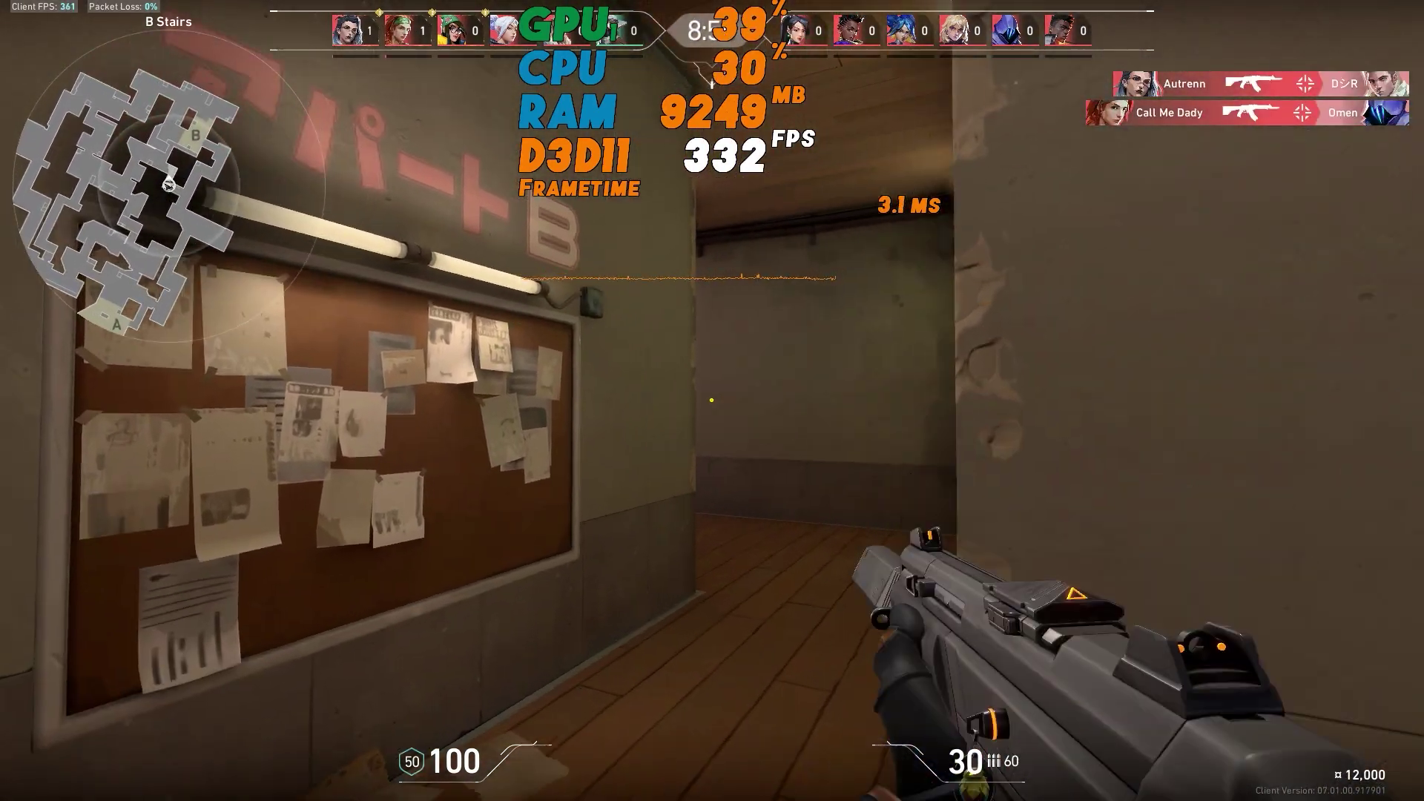